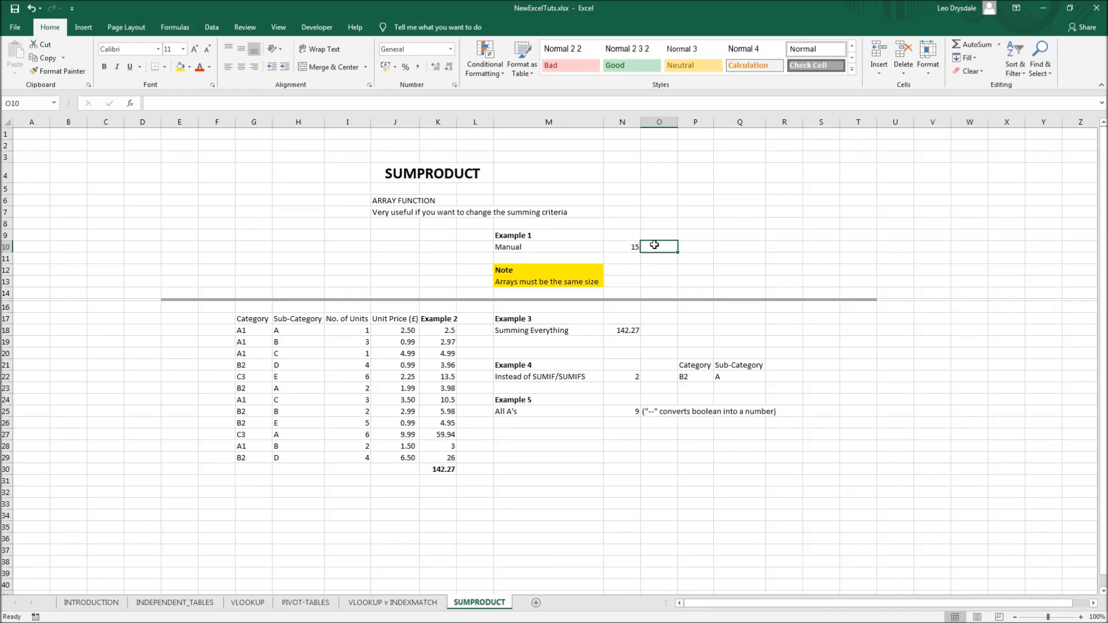
Enter =SUMPRODUCT({1,1,1,1,1},{1,2,3,4,5}) in cell O10, beside the Example 1 manual result
{"action": "type", "text": "="}
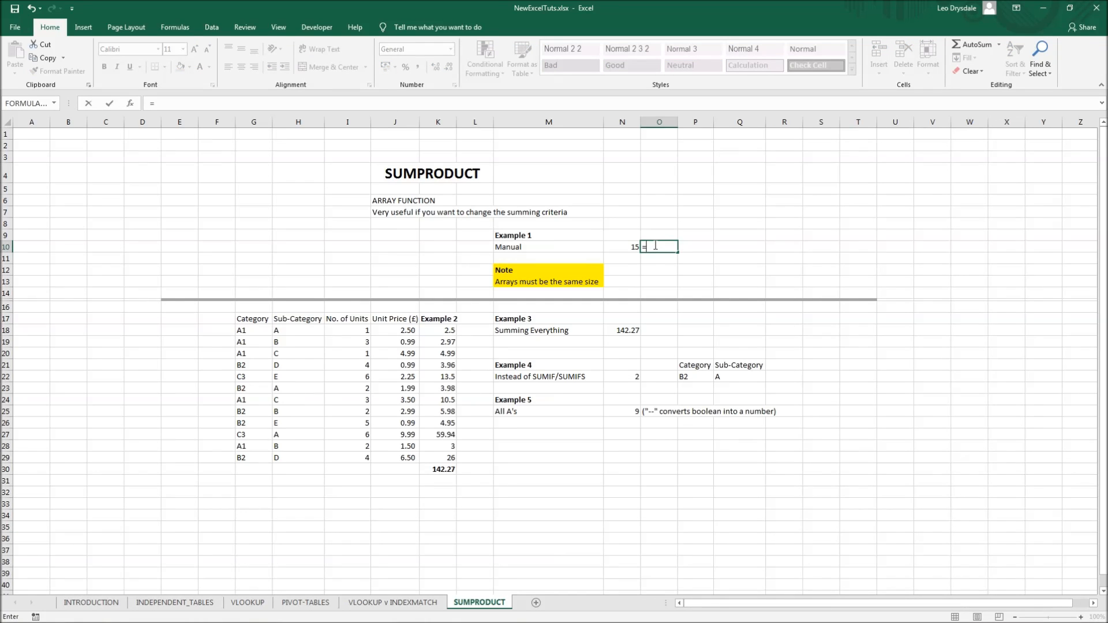
{"action": "type", "text": "sumprodu"}
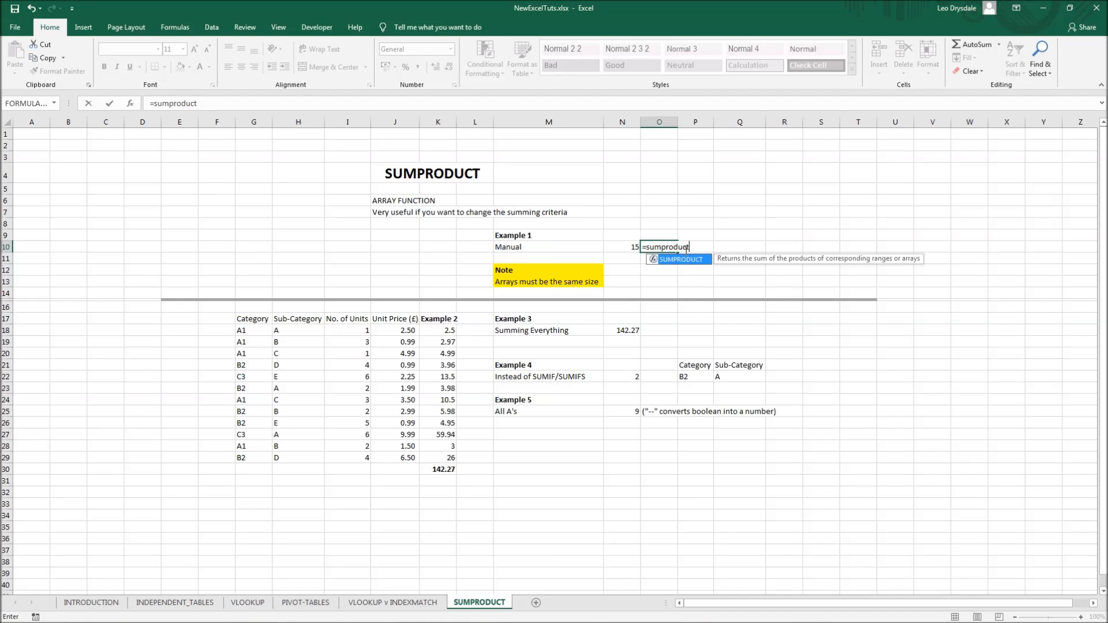
{"action": "type", "text": "ct"}
{"action": "key", "text": "Tab"}
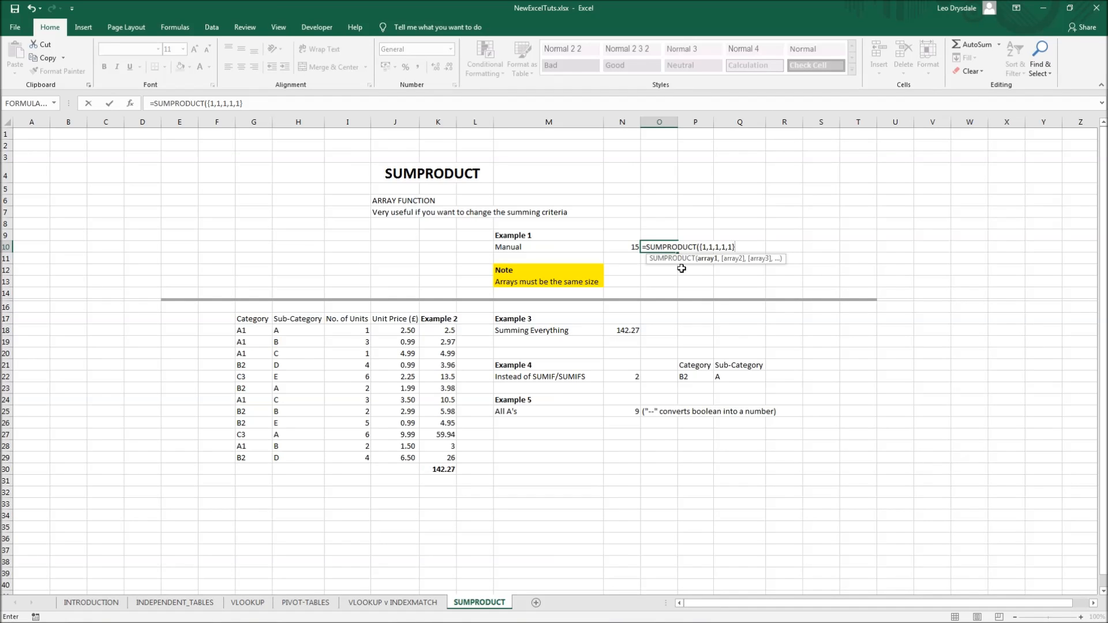
{"action": "type", "text": "},{1,2,3,4,5}"}
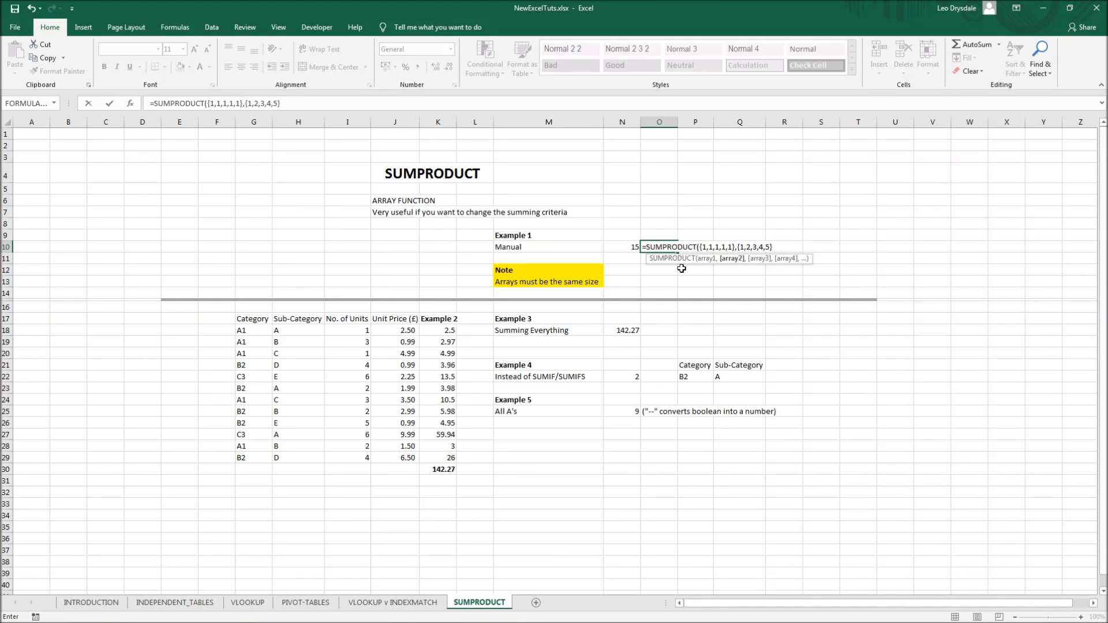
{"action": "key", "text": "Return"}
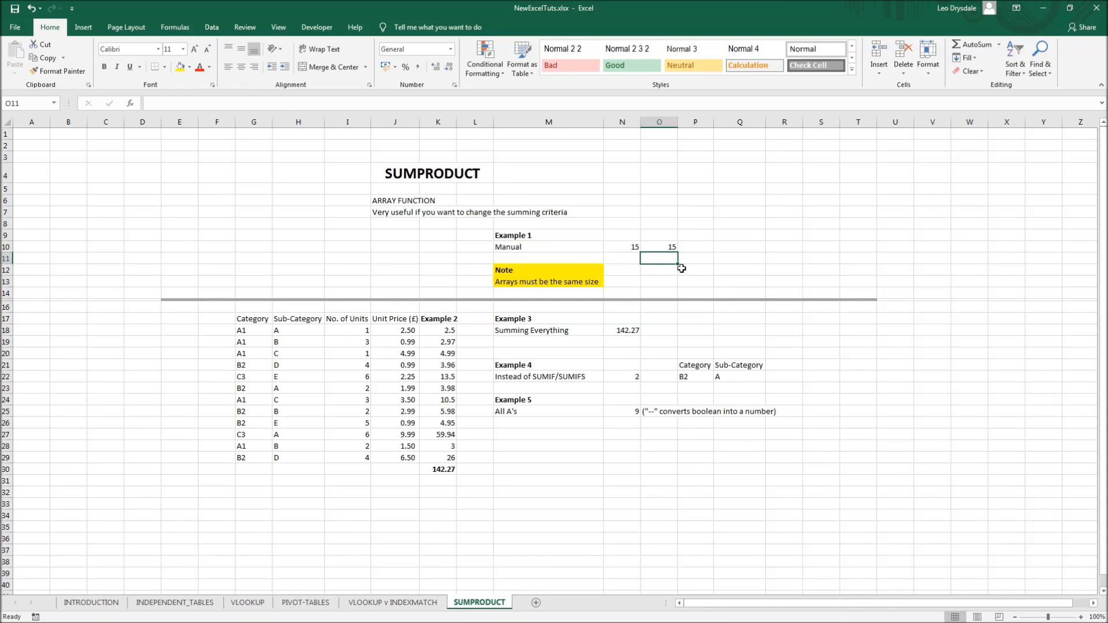
Examine the two constant arrays inside the SUMPRODUCT formula in O10 without changing the formula
{"action": "key", "text": "Up"}
{"action": "left_click", "coordinate": [212, 106]}
{"action": "left_click", "coordinate": [247, 124]}
{"action": "left_click", "coordinate": [221, 105]}
{"action": "left_click", "coordinate": [254, 104]}
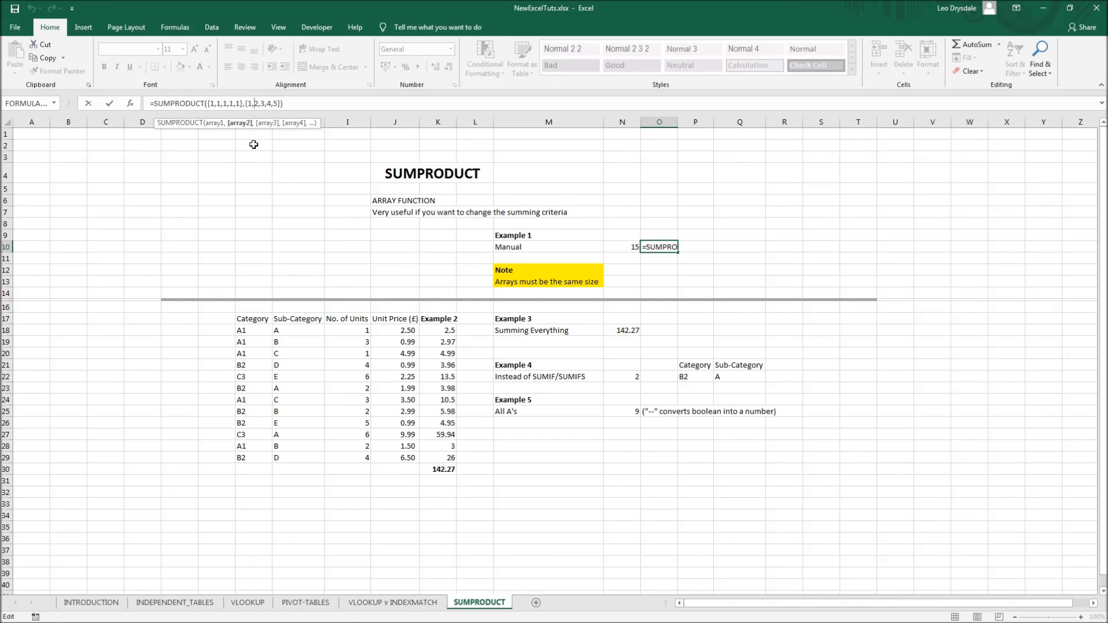
{"action": "left_click", "coordinate": [655, 267]}
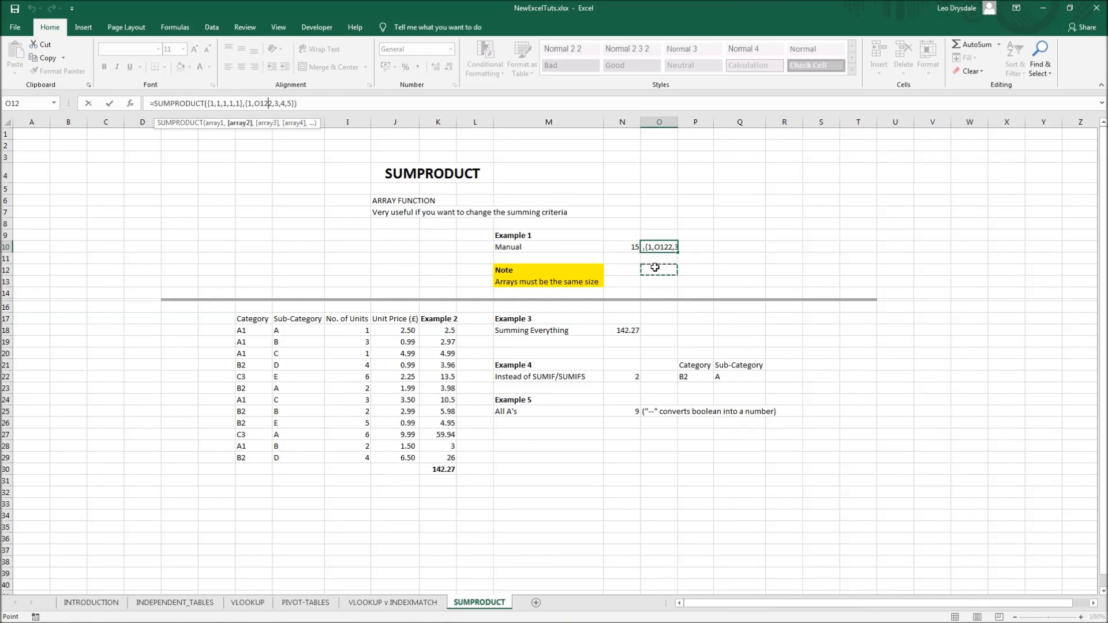
{"action": "key", "text": "Escape"}
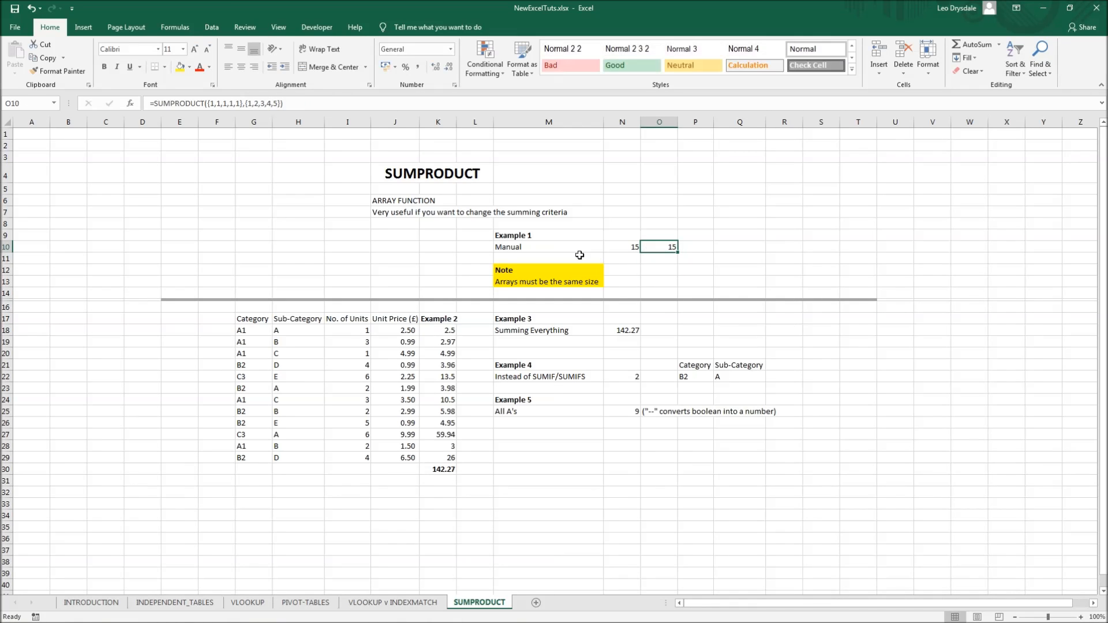
{"action": "left_click", "coordinate": [662, 269]}
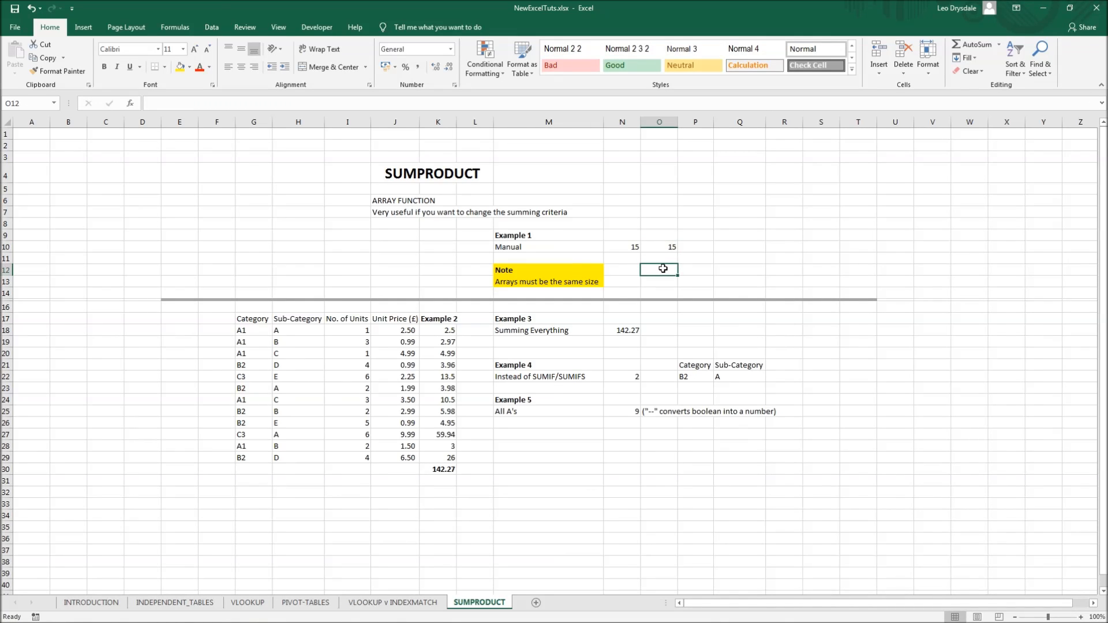
{"action": "key", "text": "Up"}
{"action": "key", "text": "Up"}
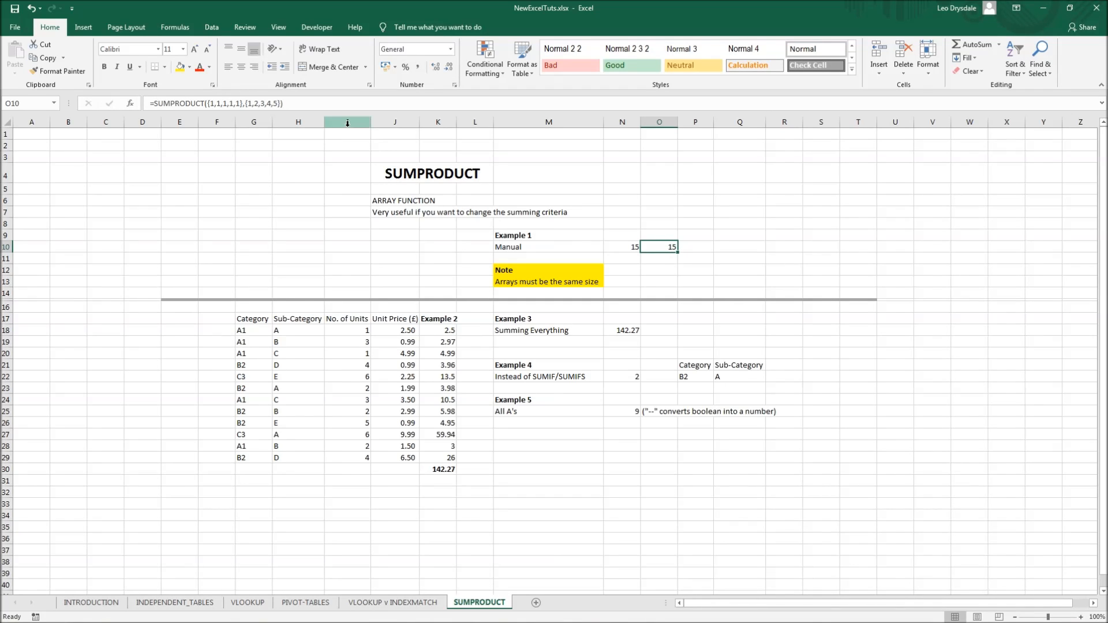
{"action": "left_click", "coordinate": [276, 104]}
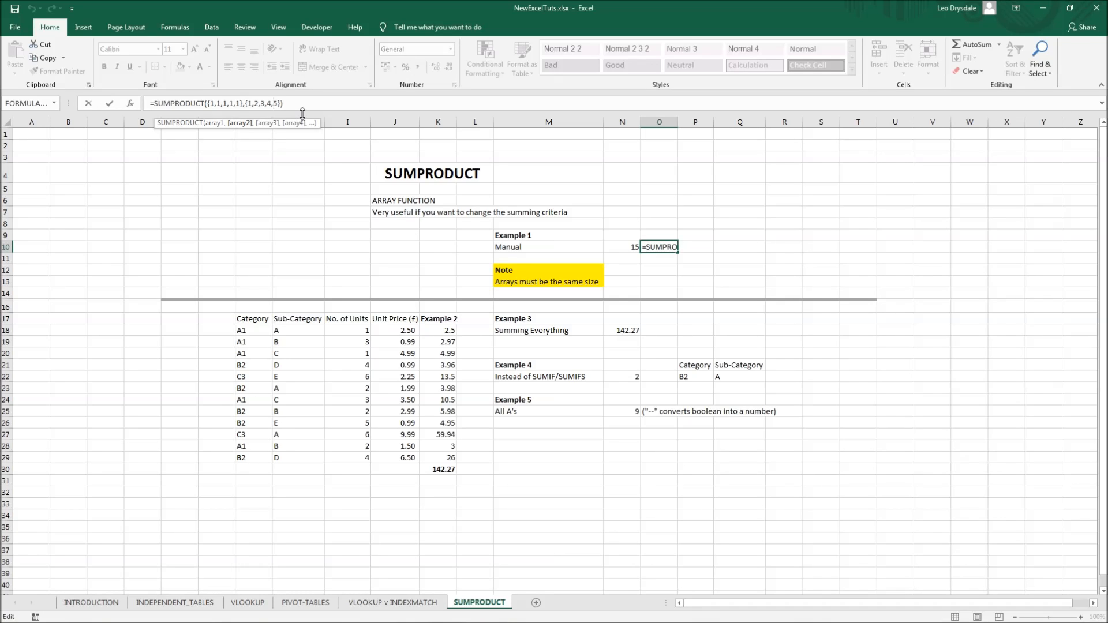
{"action": "left_click_drag", "start_coordinate": [211, 105], "coordinate": [285, 105]}
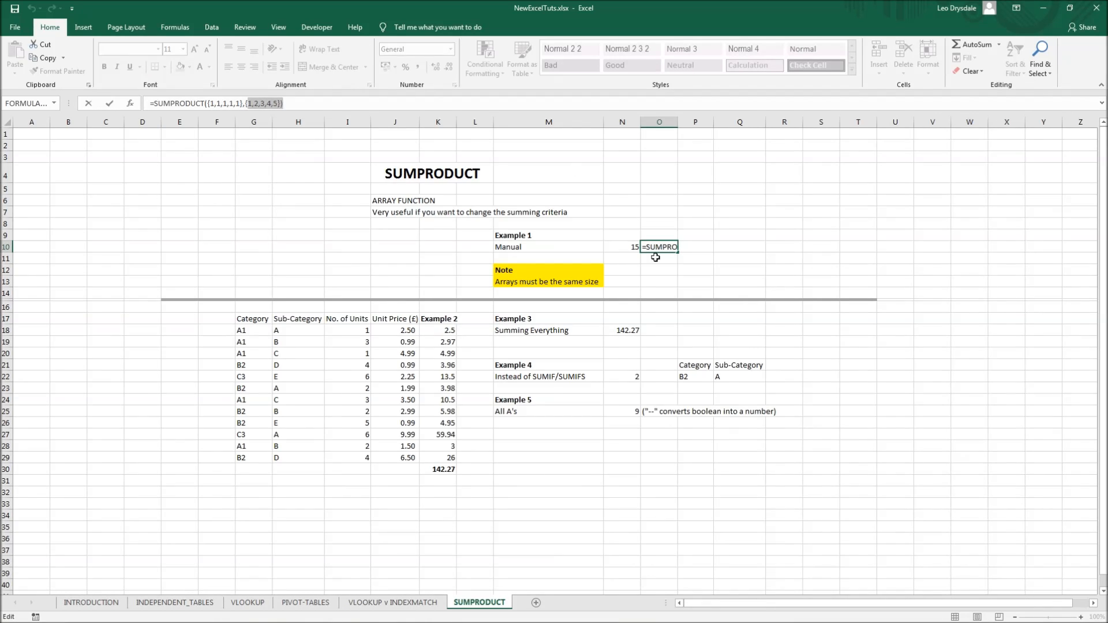
{"action": "left_click", "coordinate": [355, 179]}
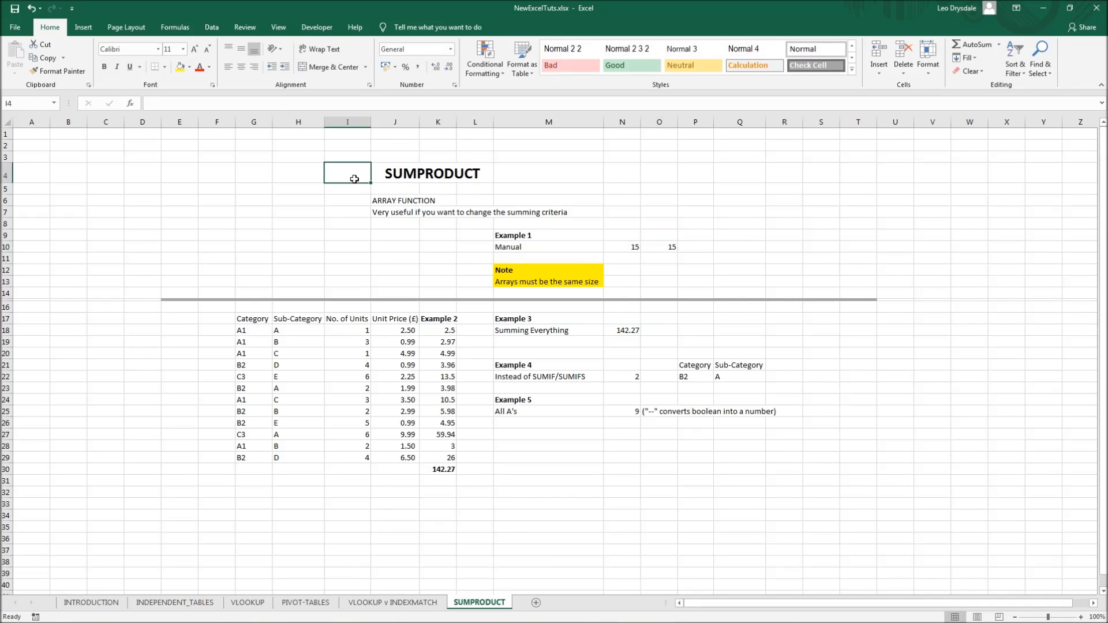
Remove the last 1 from the first array in O10 and compare with the note on array size
{"action": "left_click", "coordinate": [668, 251]}
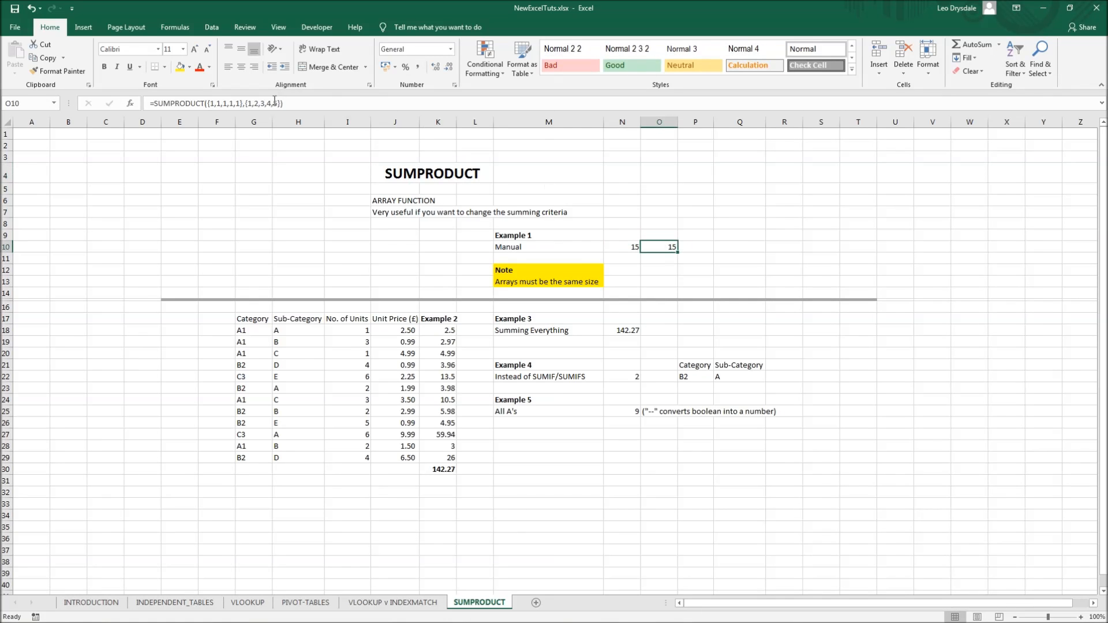
{"action": "left_click", "coordinate": [241, 104]}
{"action": "key", "text": "BackSpace"}
{"action": "key", "text": "BackSpace"}
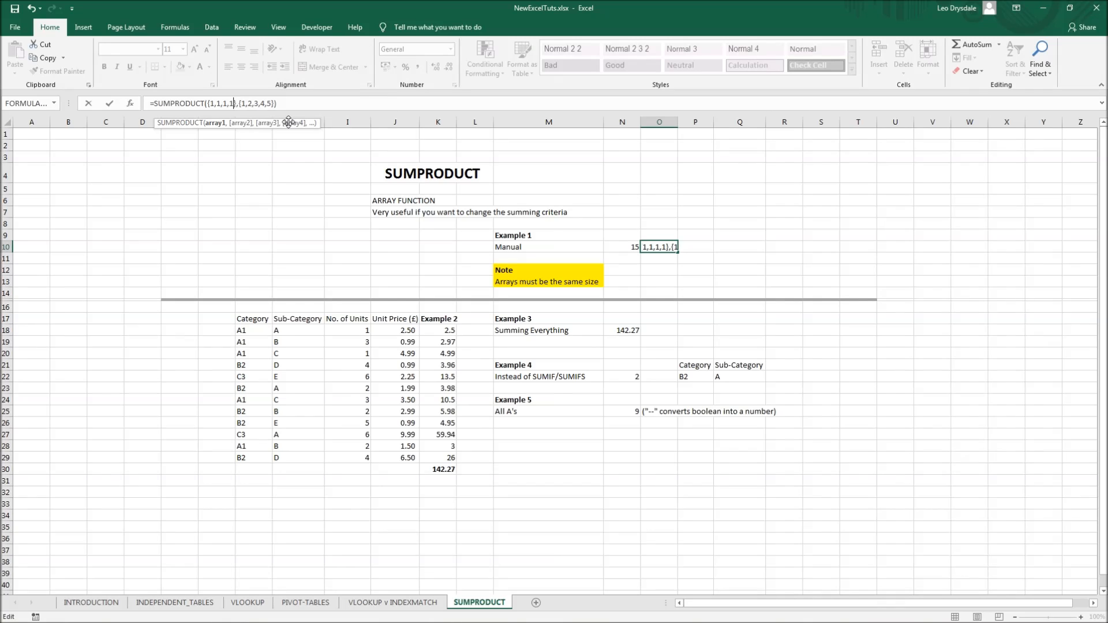
{"action": "key", "text": "Return"}
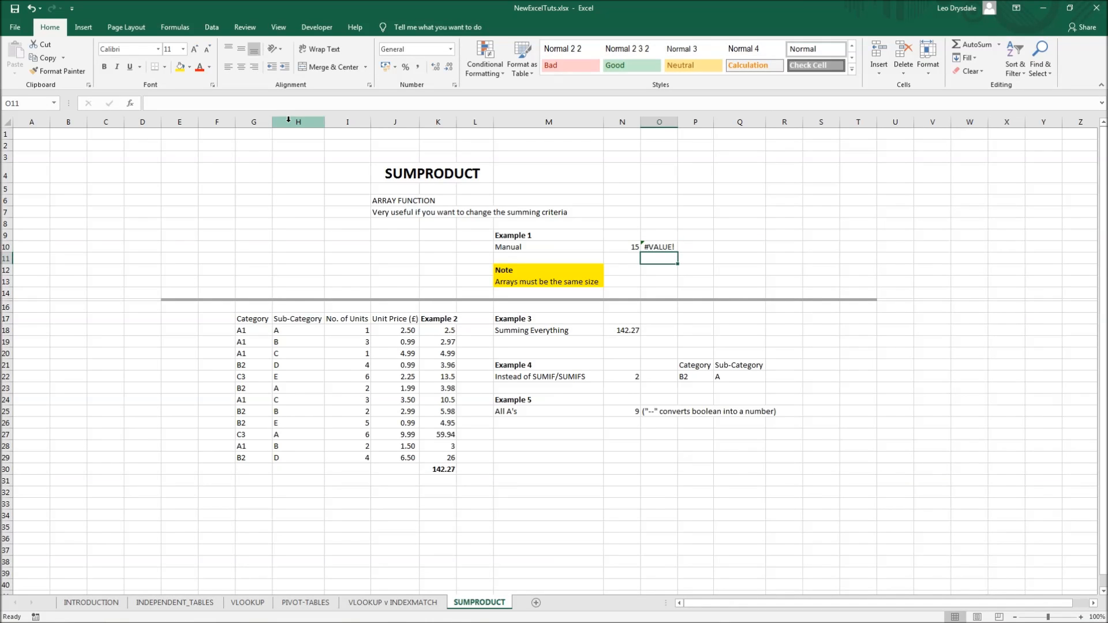
{"action": "left_click", "coordinate": [700, 269]}
{"action": "left_click", "coordinate": [676, 249]}
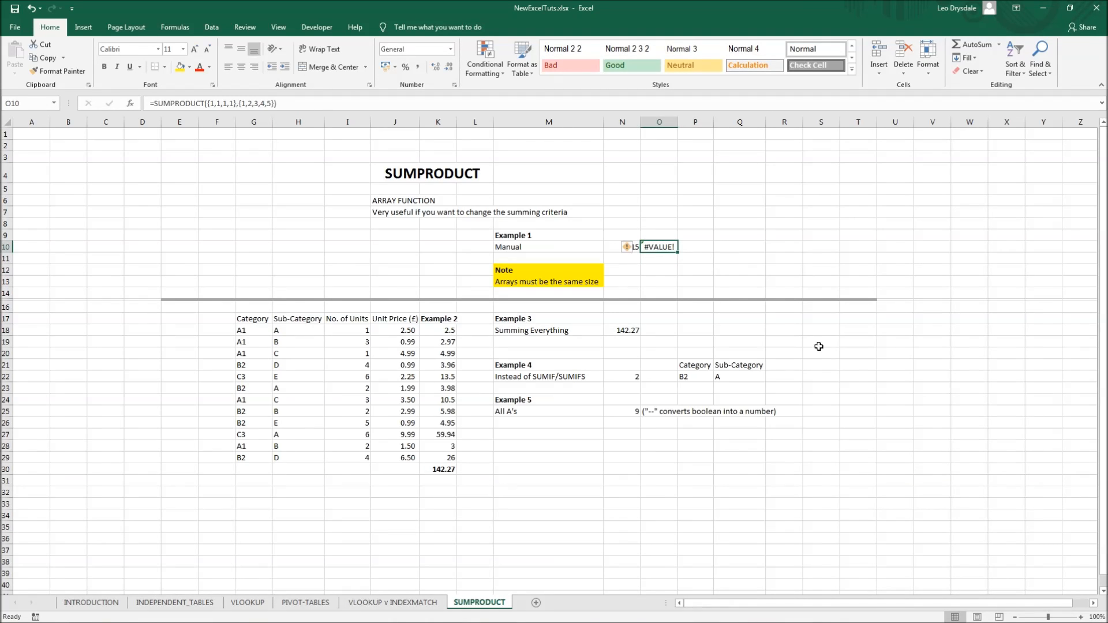
{"action": "left_click", "coordinate": [566, 283]}
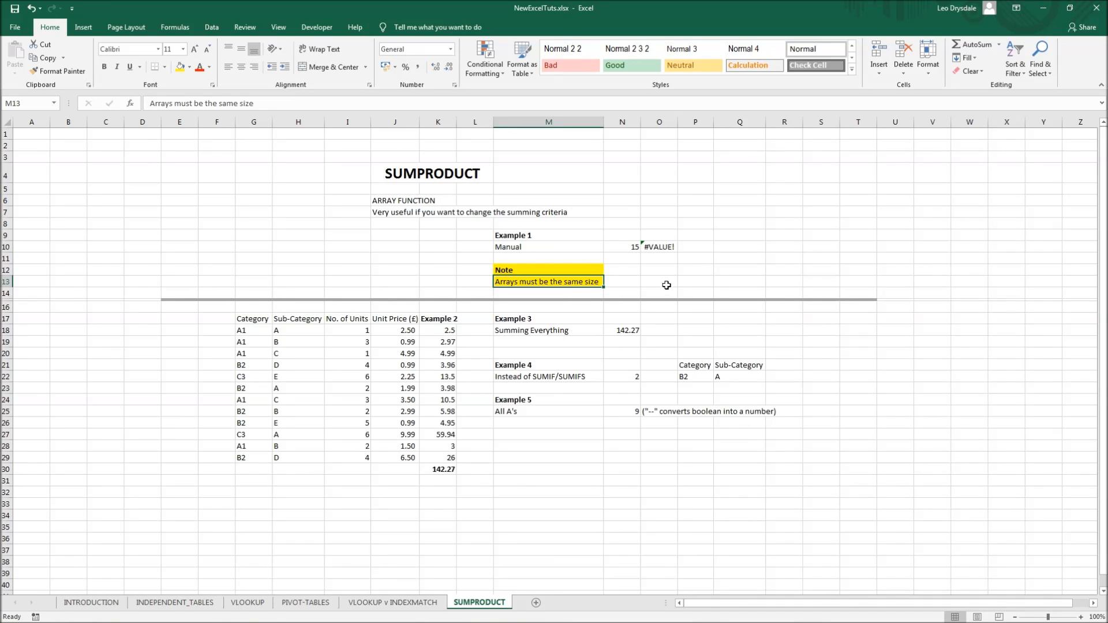
Restore the fifth 1 in the first array of the O10 formula
{"action": "left_click", "coordinate": [657, 249]}
{"action": "left_click", "coordinate": [235, 103]}
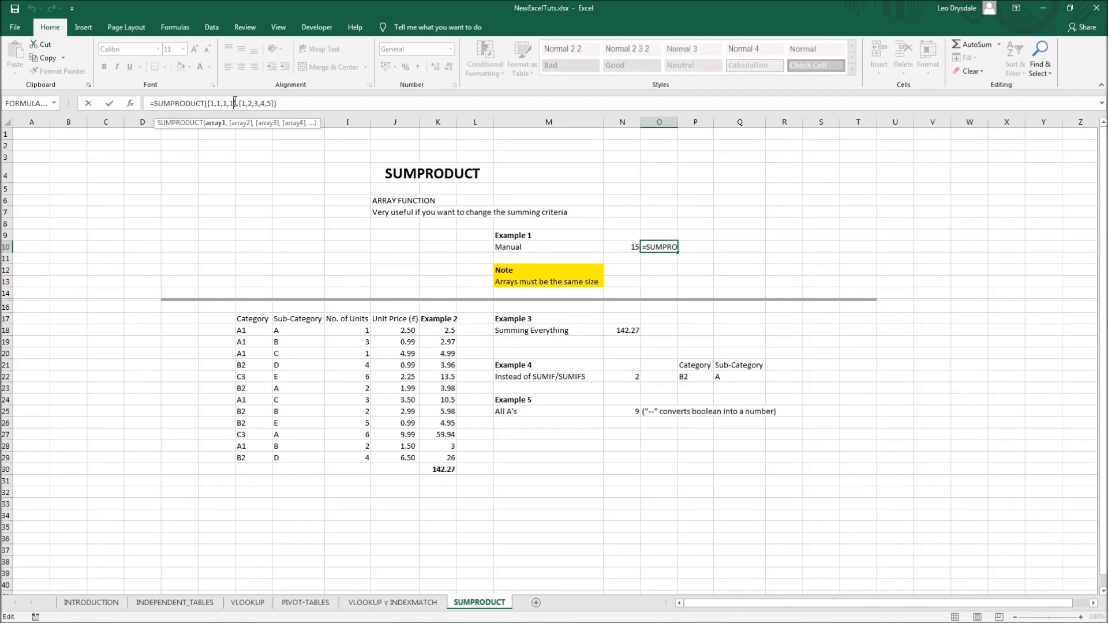
{"action": "type", "text": ",1"}
{"action": "key", "text": "Return"}
{"action": "key", "text": "Down"}
{"action": "key", "text": "Down"}
{"action": "key", "text": "Down"}
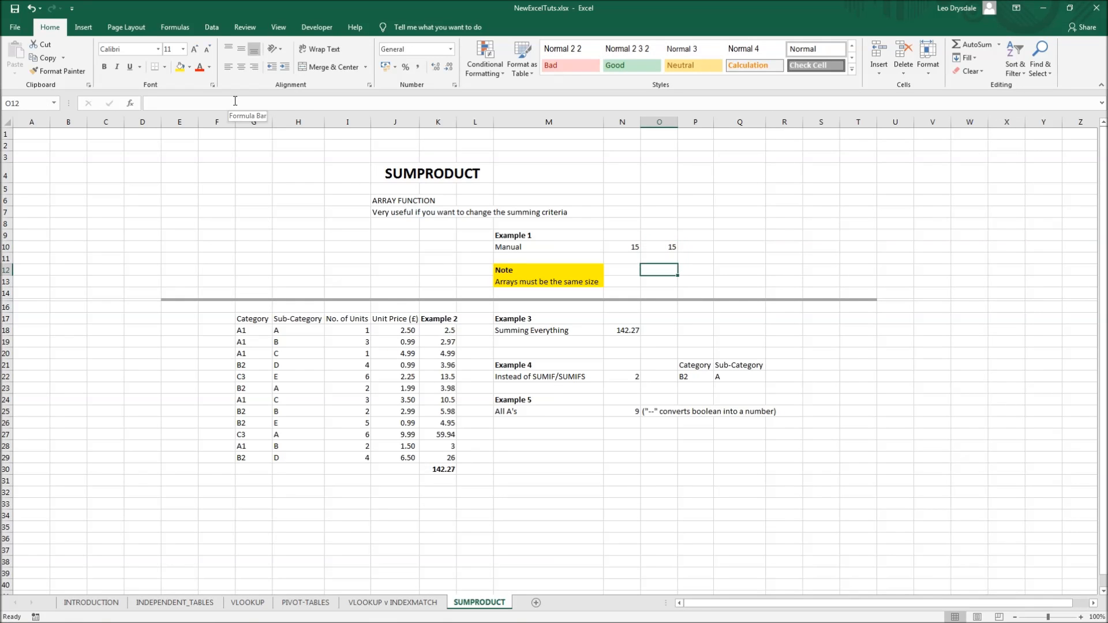
Examine the sales table's Category, Sub-Category, No. of Units and Unit Price (£) columns
{"action": "left_click", "coordinate": [364, 329]}
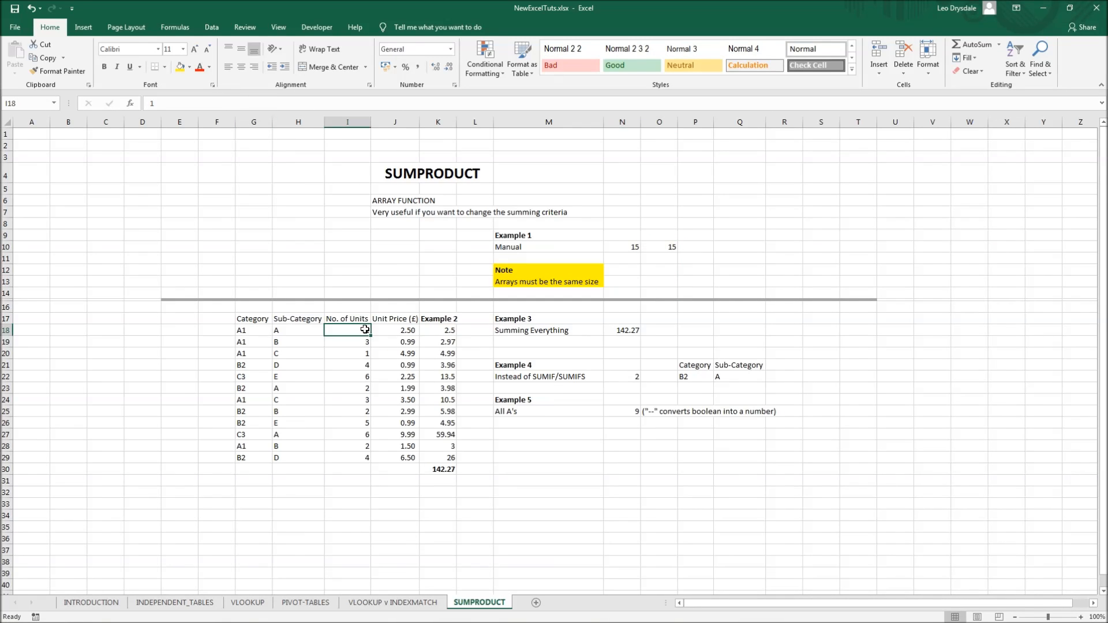
{"action": "scroll", "coordinate": [464, 357], "scroll_direction": "down", "scroll_amount": 1}
{"action": "left_click_drag", "start_coordinate": [262, 285], "coordinate": [439, 430]}
{"action": "left_click", "coordinate": [242, 492]}
{"action": "left_click", "coordinate": [255, 286]}
{"action": "left_click", "coordinate": [248, 342]}
{"action": "left_click", "coordinate": [295, 286]}
{"action": "left_click_drag", "start_coordinate": [321, 312], "coordinate": [294, 300]}
{"action": "left_click", "coordinate": [298, 341]}
{"action": "left_click", "coordinate": [342, 284]}
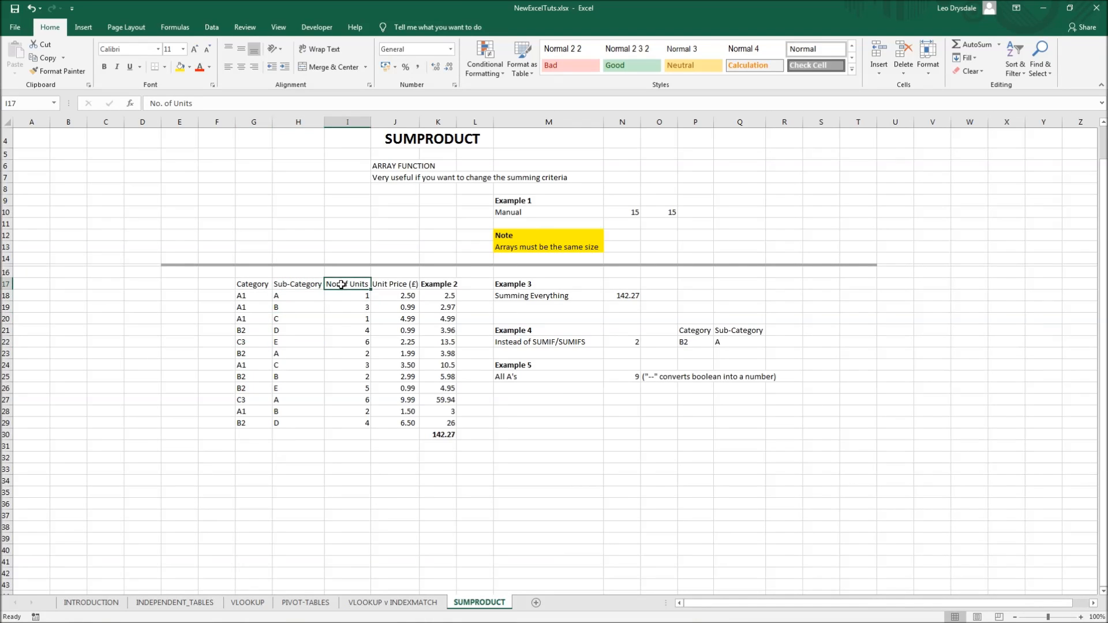
{"action": "left_click", "coordinate": [382, 285]}
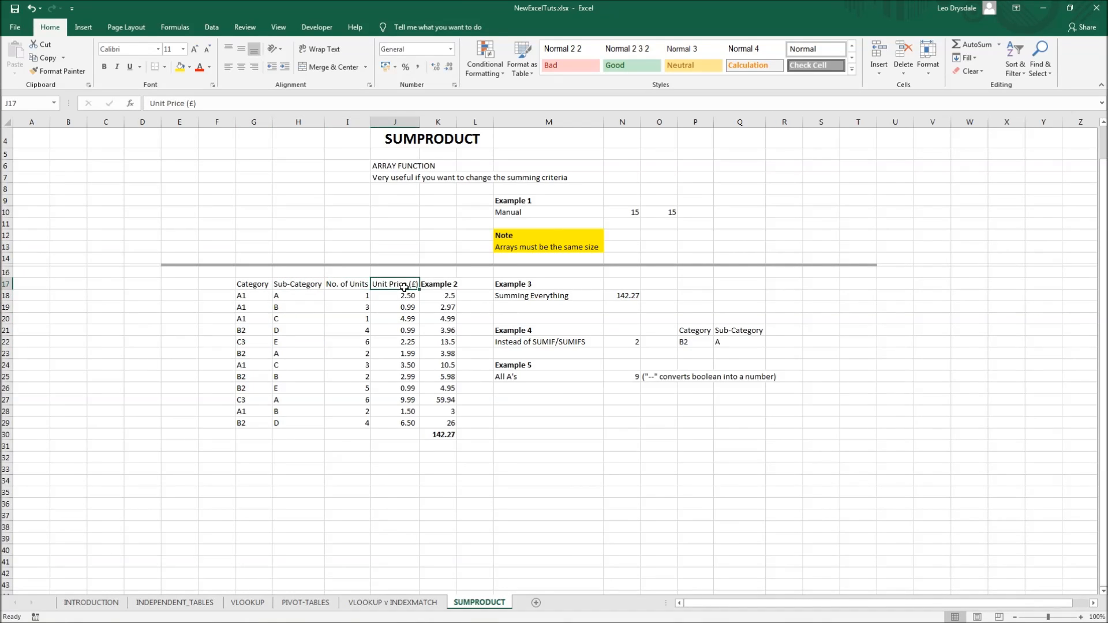
{"action": "left_click_drag", "start_coordinate": [254, 284], "coordinate": [405, 425]}
{"action": "left_click", "coordinate": [418, 480]}
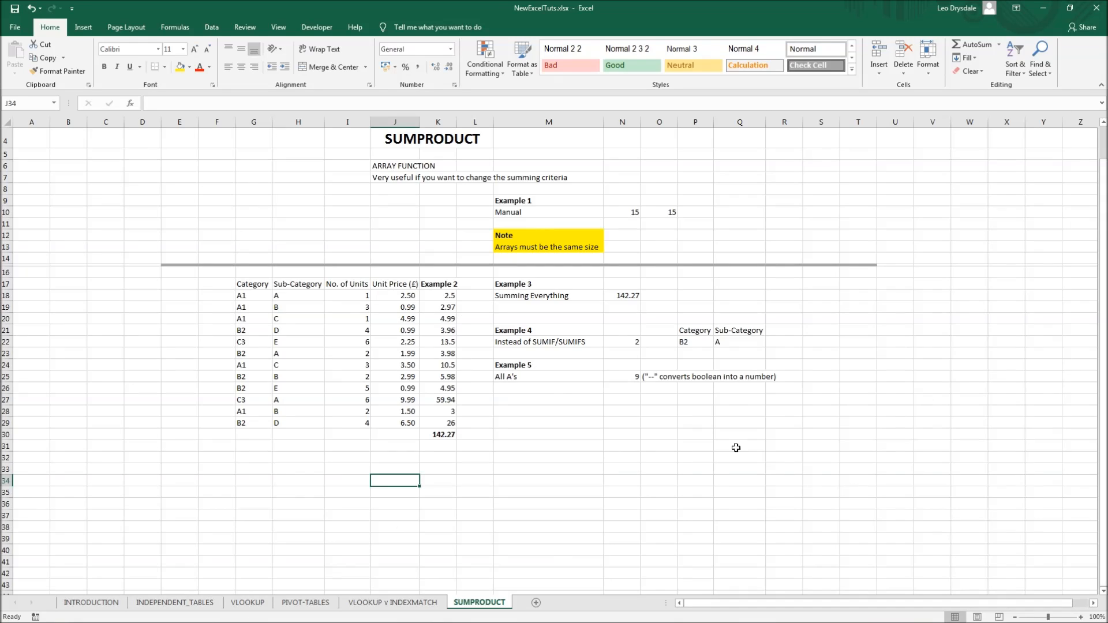
{"action": "left_click", "coordinate": [599, 412]}
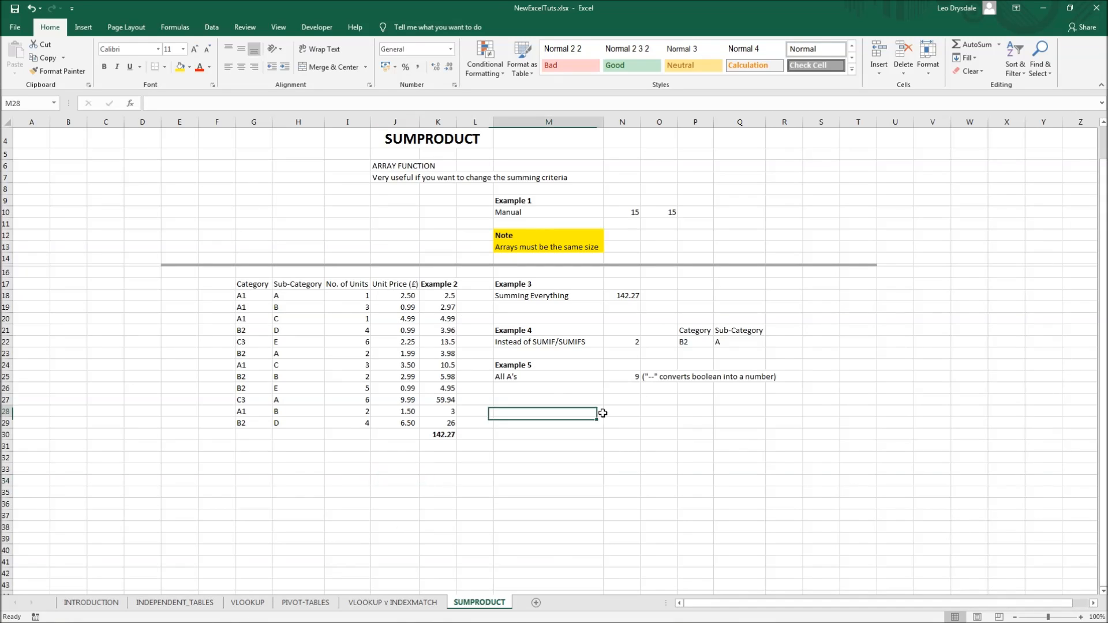
Inspect the SUMPRODUCT formula in K18 under Example 2 and the unit count and unit price cells it references
{"action": "left_click", "coordinate": [436, 294]}
{"action": "key", "text": "F2"}
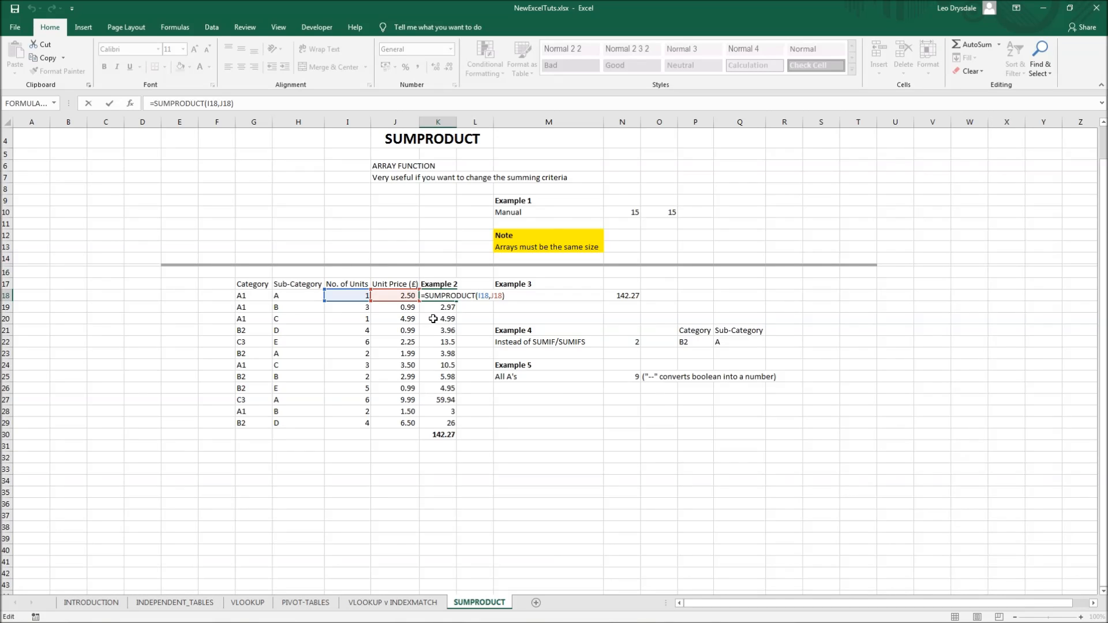
{"action": "key", "text": "ctrl+Return"}
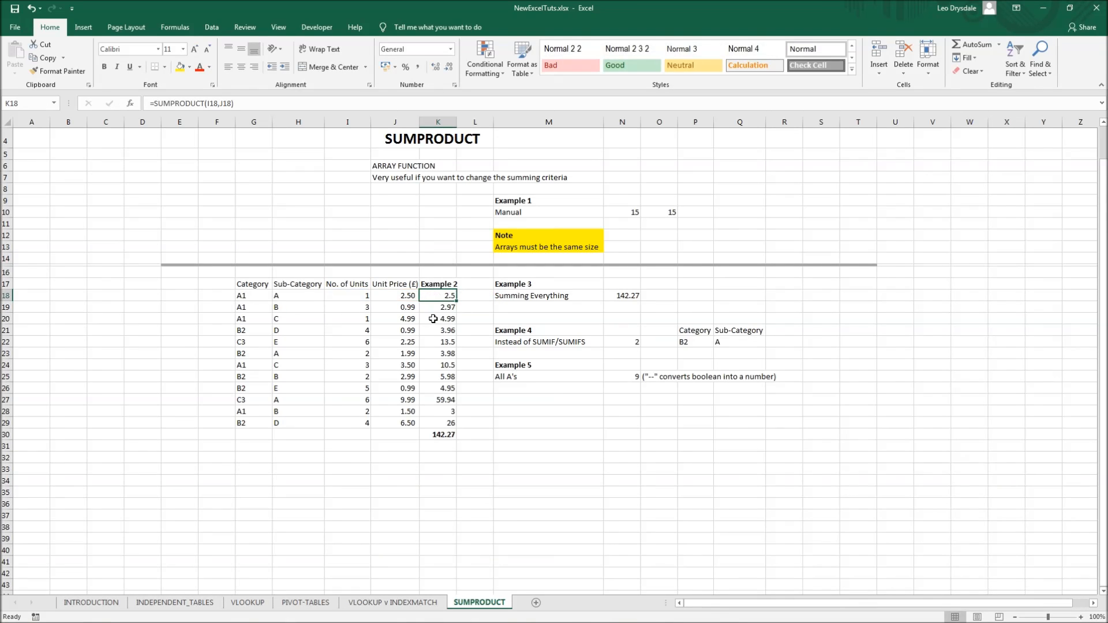
{"action": "key", "text": "F2"}
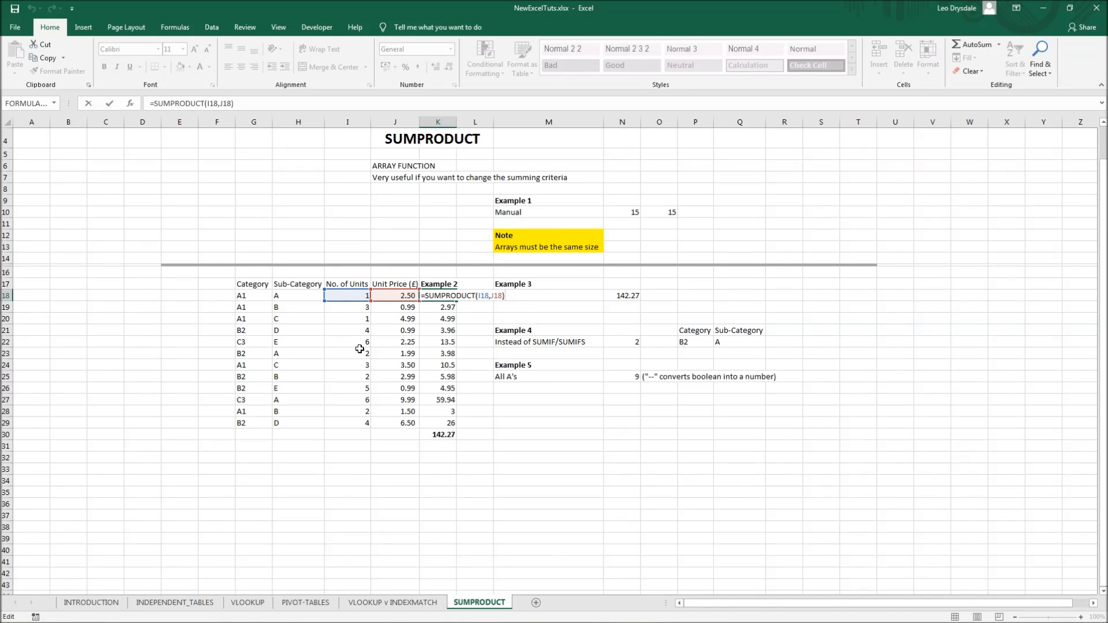
{"action": "key", "text": "ctrl+Return"}
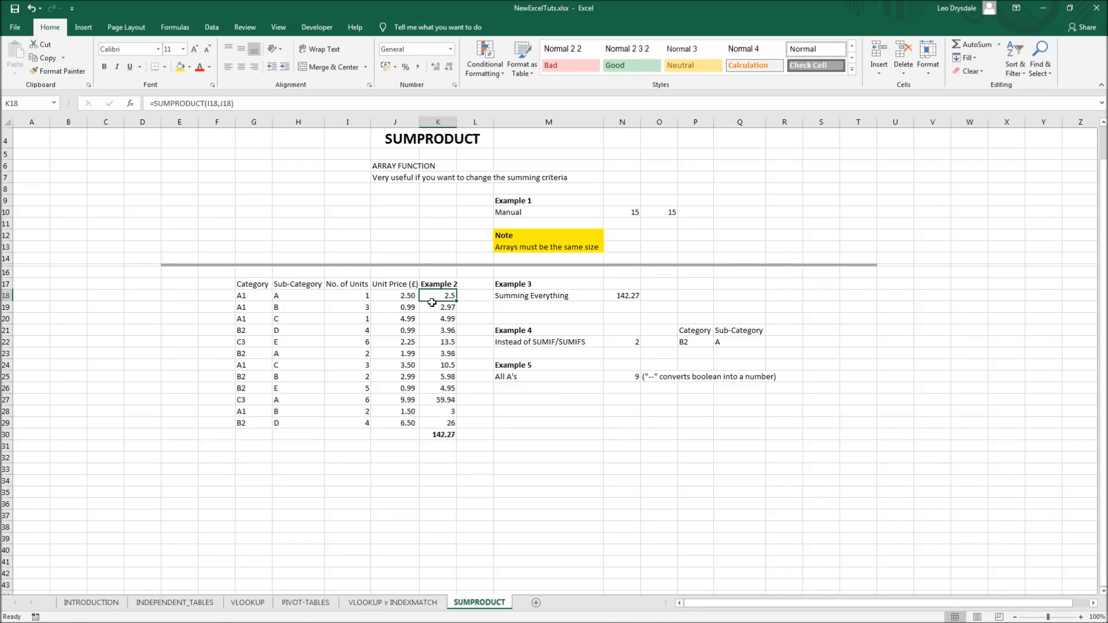
{"action": "left_click", "coordinate": [357, 295]}
{"action": "left_click", "coordinate": [391, 299]}
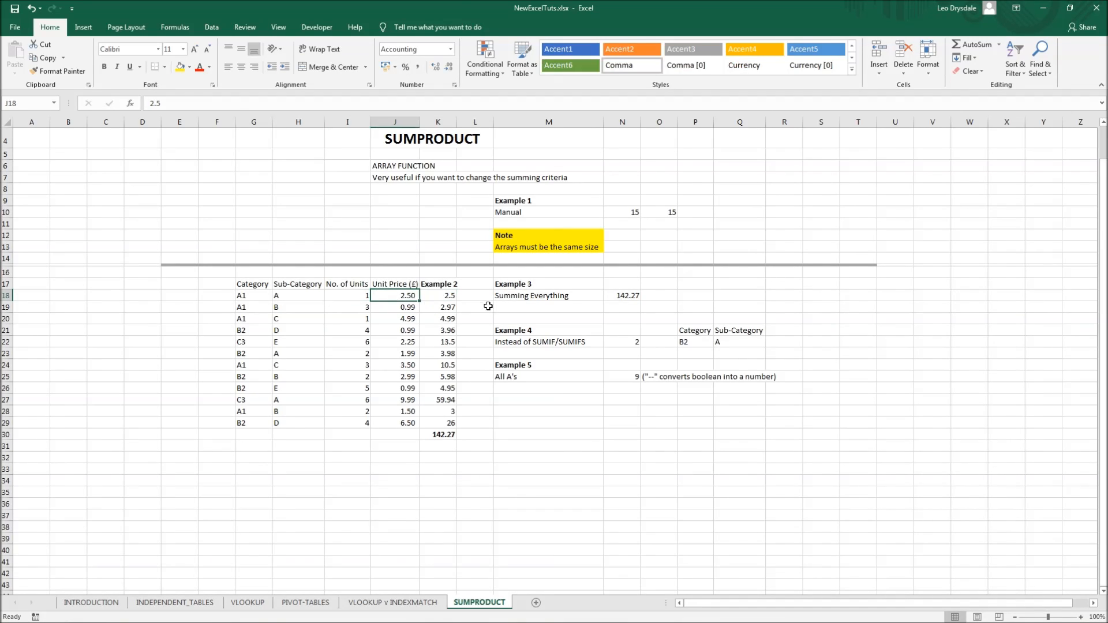
Fill the K18 SUMPRODUCT formula down the Example 2 column through K29
{"action": "left_click", "coordinate": [450, 298]}
{"action": "left_click_drag", "start_coordinate": [452, 301], "coordinate": [483, 427]}
{"action": "left_click", "coordinate": [484, 427]}
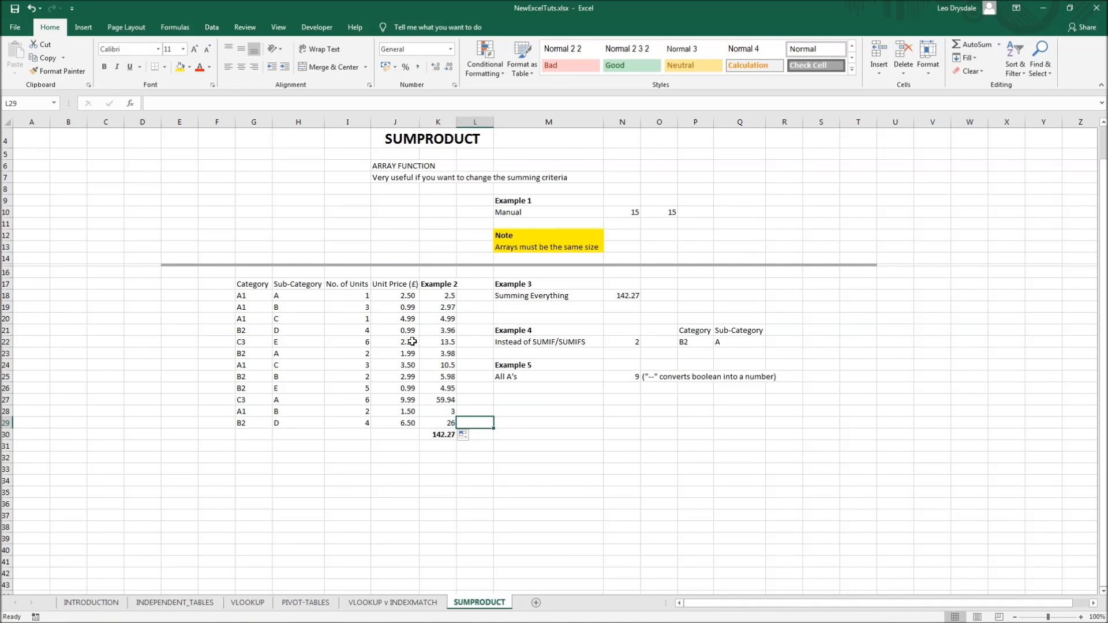
Review the Example 2 row products, the SUM formula in K30, and the Example 3 formula in N18
{"action": "left_click", "coordinate": [348, 294]}
{"action": "left_click", "coordinate": [379, 296]}
{"action": "left_click", "coordinate": [442, 294]}
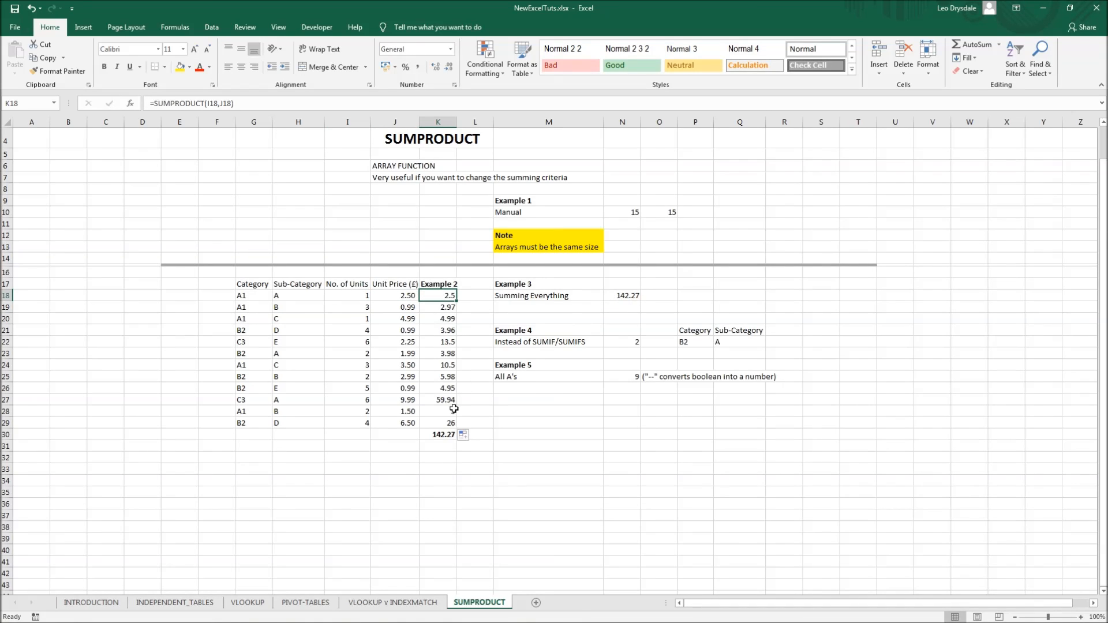
{"action": "left_click_drag", "start_coordinate": [431, 297], "coordinate": [437, 424]}
{"action": "left_click", "coordinate": [476, 480]}
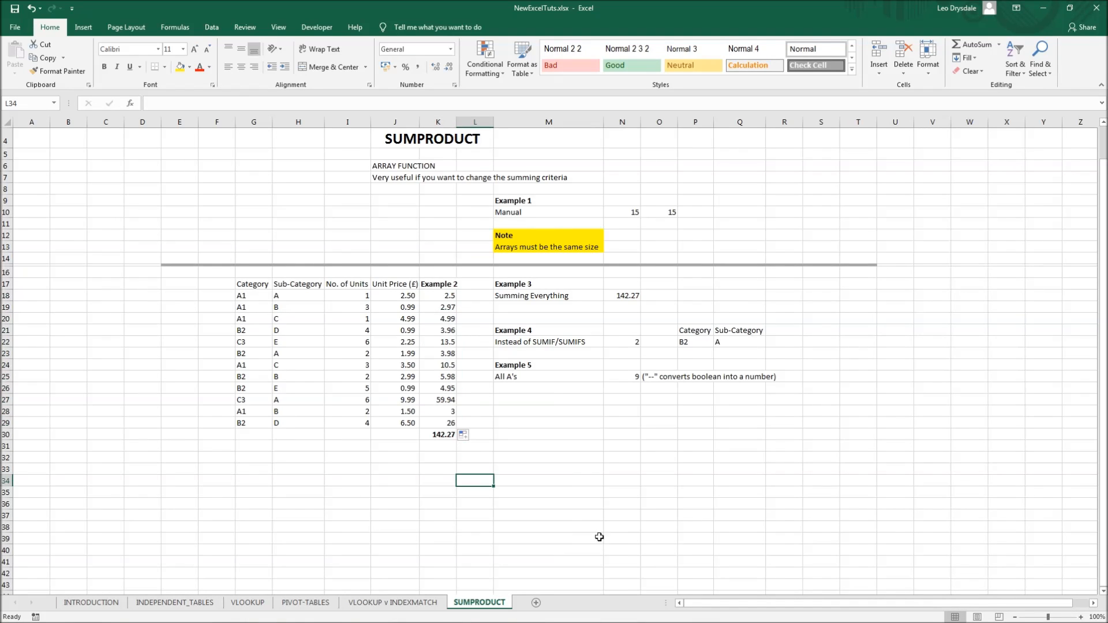
{"action": "left_click_drag", "start_coordinate": [442, 424], "coordinate": [435, 298]}
{"action": "left_click", "coordinate": [442, 435]}
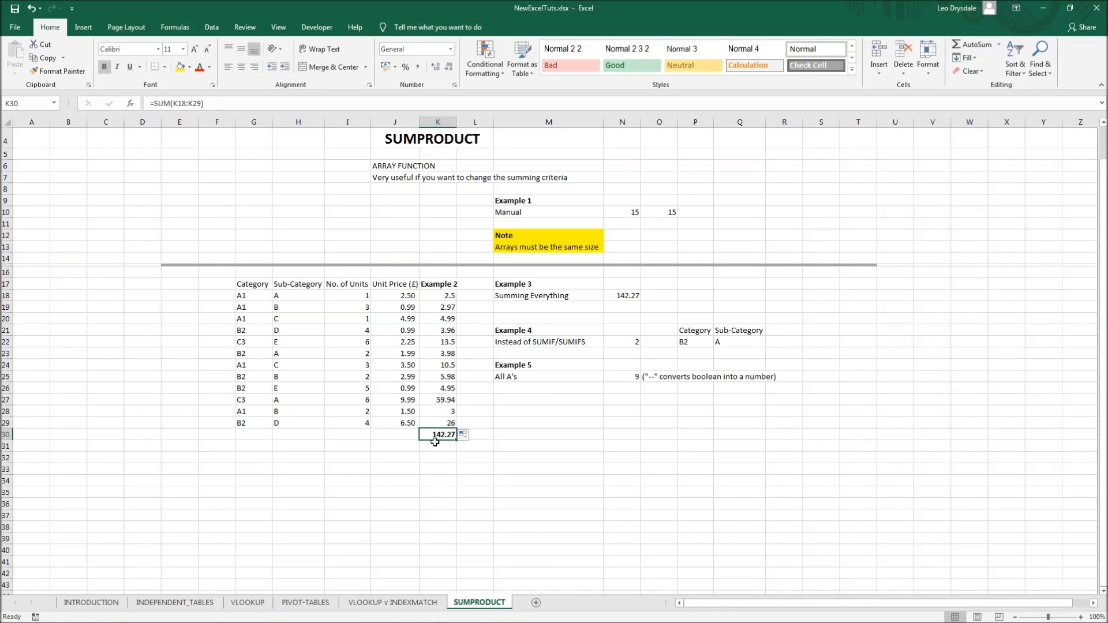
{"action": "left_click", "coordinate": [616, 301]}
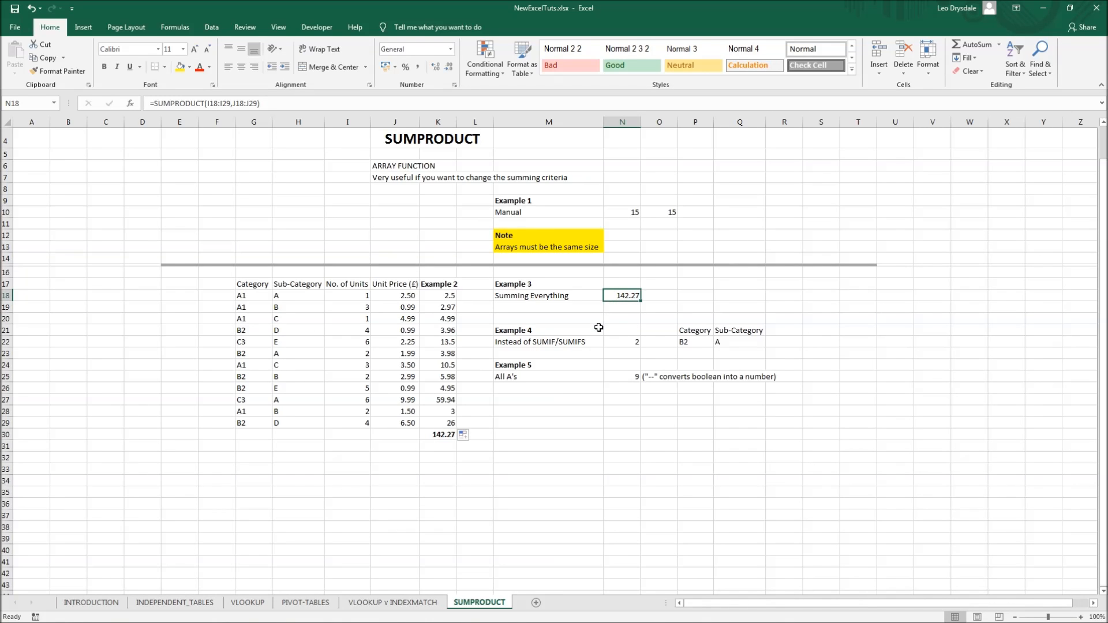
Compare the Example 2 row products and K30 total with the No. of Units and Unit Price (£) ranges used by Example 3
{"action": "left_click_drag", "start_coordinate": [447, 295], "coordinate": [444, 425]}
{"action": "left_click", "coordinate": [522, 435]}
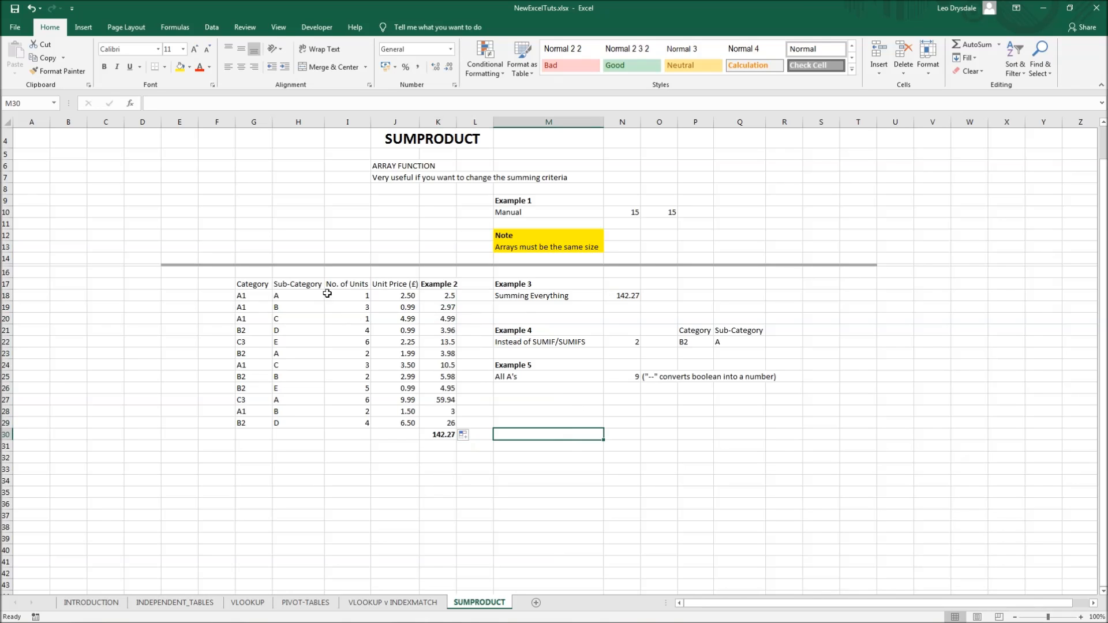
{"action": "left_click", "coordinate": [623, 296]}
{"action": "left_click_drag", "start_coordinate": [349, 297], "coordinate": [370, 426]}
{"action": "left_click_drag", "start_coordinate": [396, 296], "coordinate": [429, 433]}
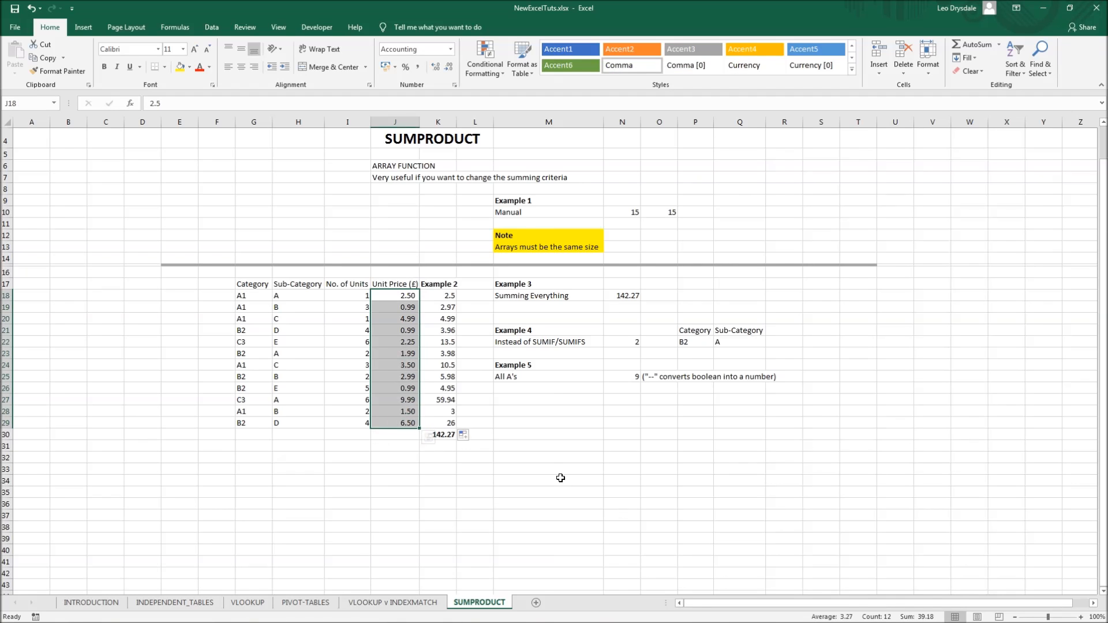
{"action": "left_click", "coordinate": [440, 435]}
{"action": "left_click_drag", "start_coordinate": [448, 296], "coordinate": [435, 424]}
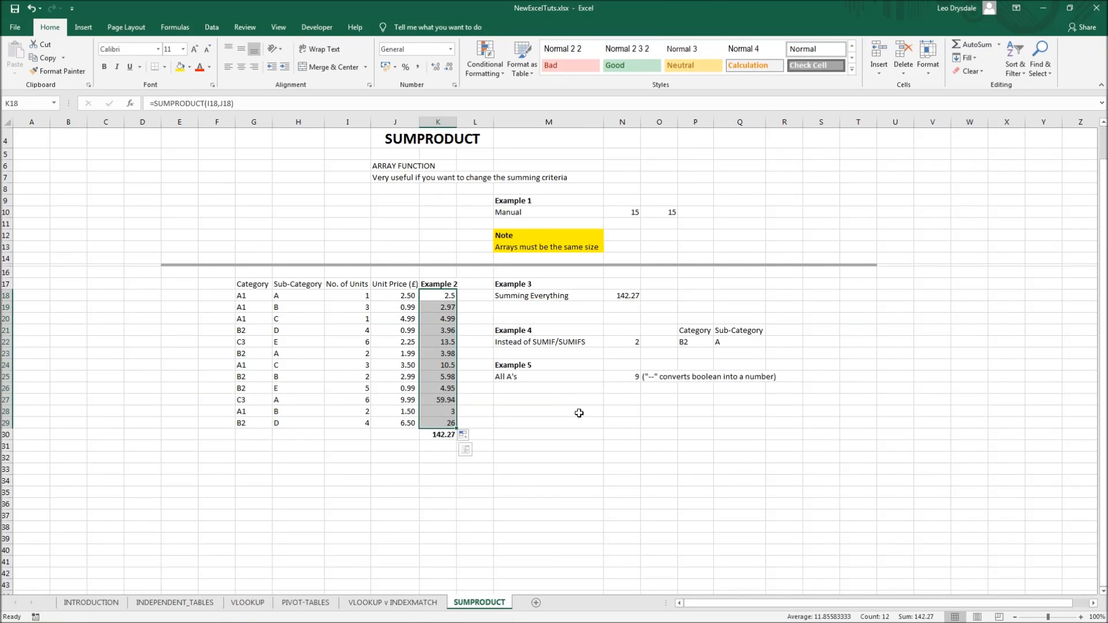
Rebuild the Example 3 formula in N18 as =SUMPRODUCT(I18:I29,J18:J29), clearing and reselecting both arrays
{"action": "left_click", "coordinate": [629, 293]}
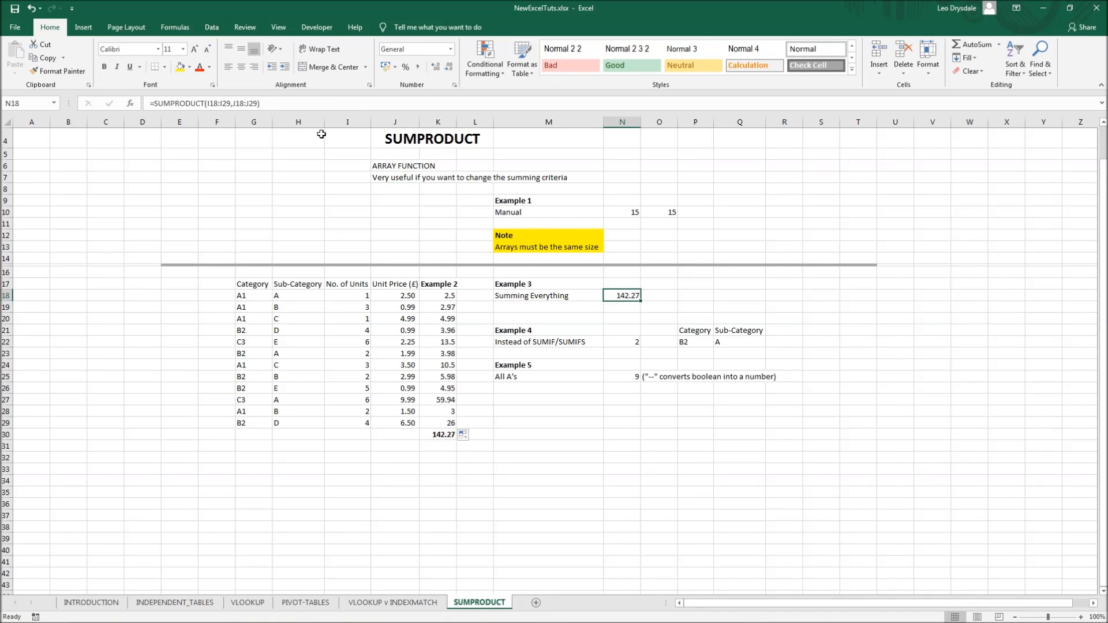
{"action": "left_click_drag", "start_coordinate": [258, 104], "coordinate": [211, 101]}
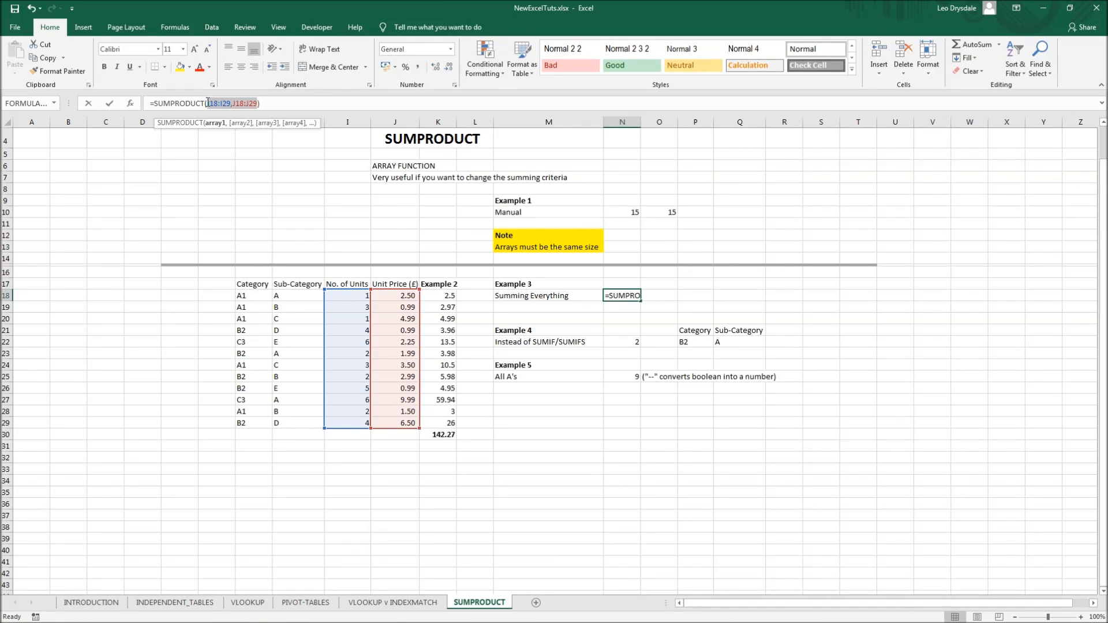
{"action": "key", "text": "Delete"}
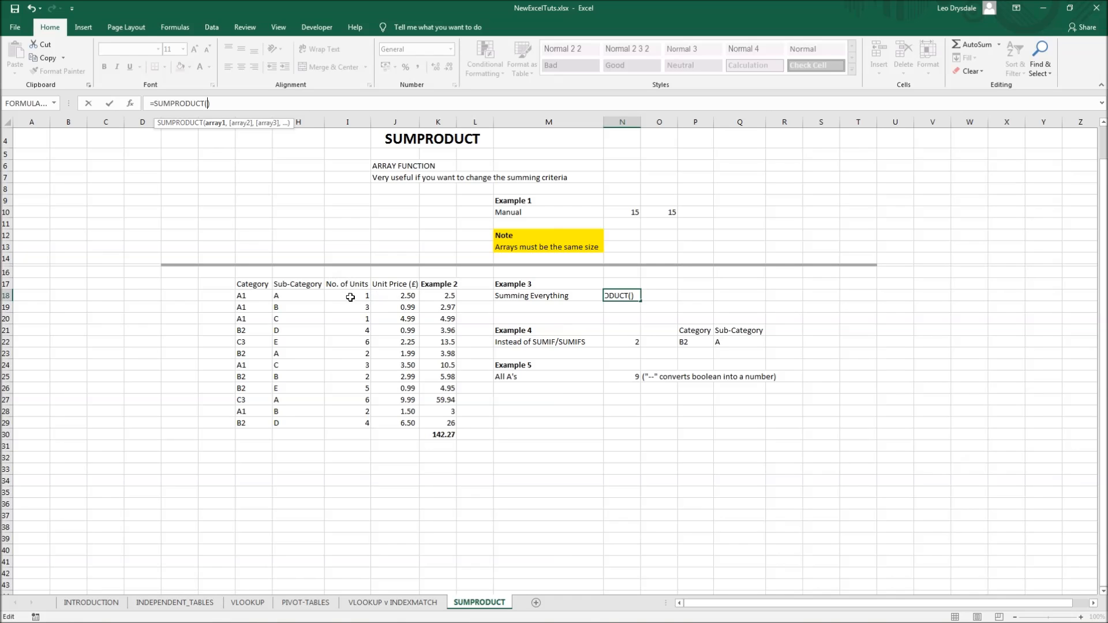
{"action": "left_click_drag", "start_coordinate": [350, 298], "coordinate": [366, 426]}
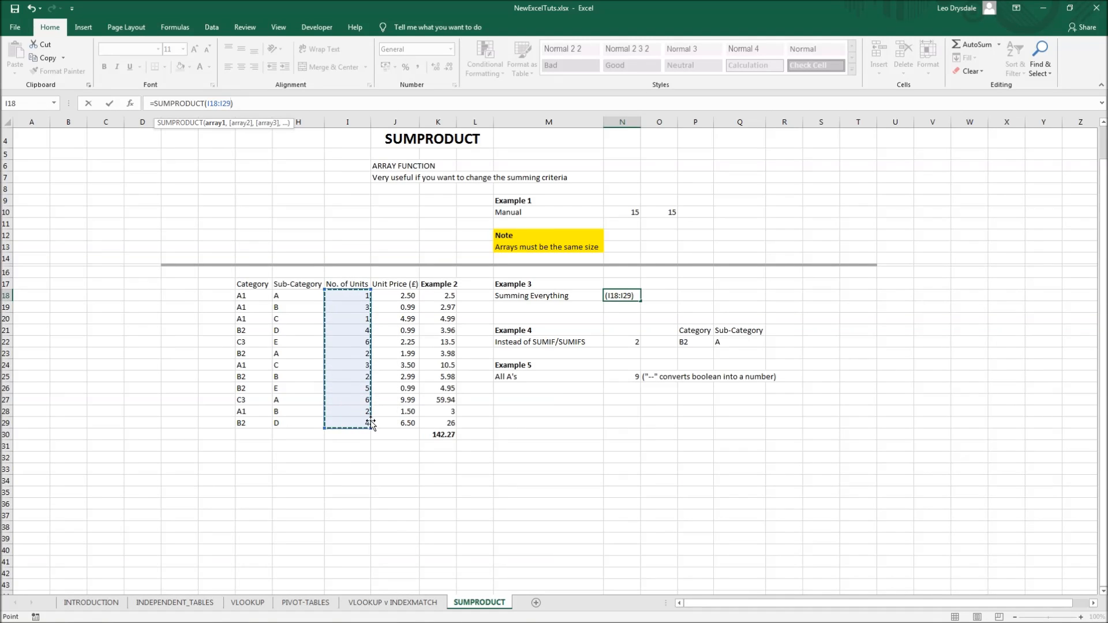
{"action": "type", "text": ","}
{"action": "left_click_drag", "start_coordinate": [393, 295], "coordinate": [390, 422]}
{"action": "key", "text": "Return"}
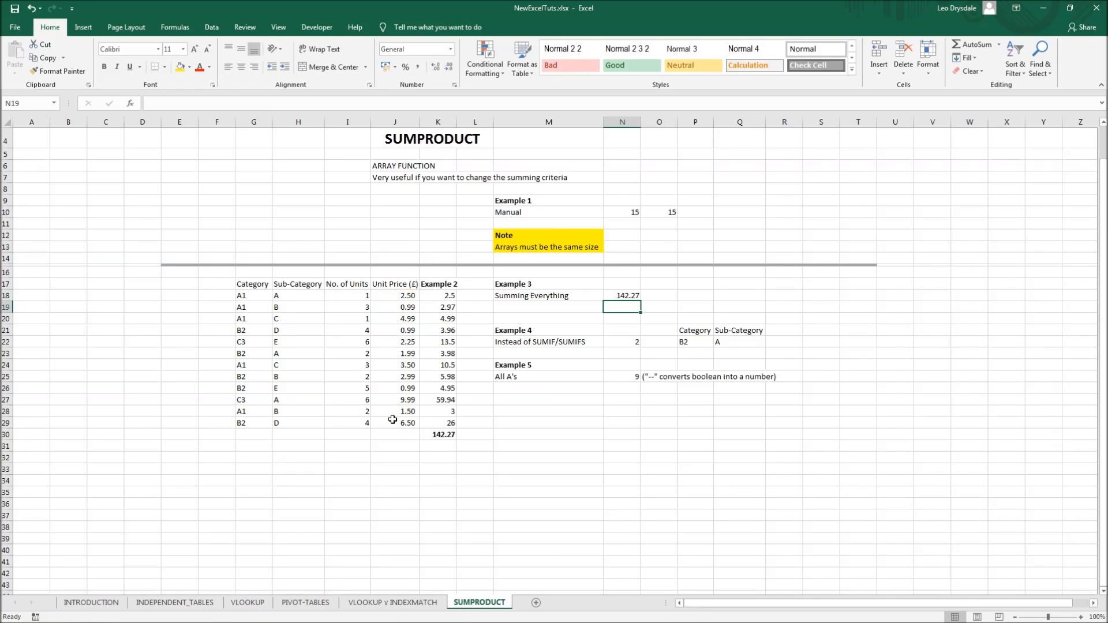
Compare the Example 3 formula in N18 with the K30 total and check the unit and price ranges it references
{"action": "left_click", "coordinate": [628, 292]}
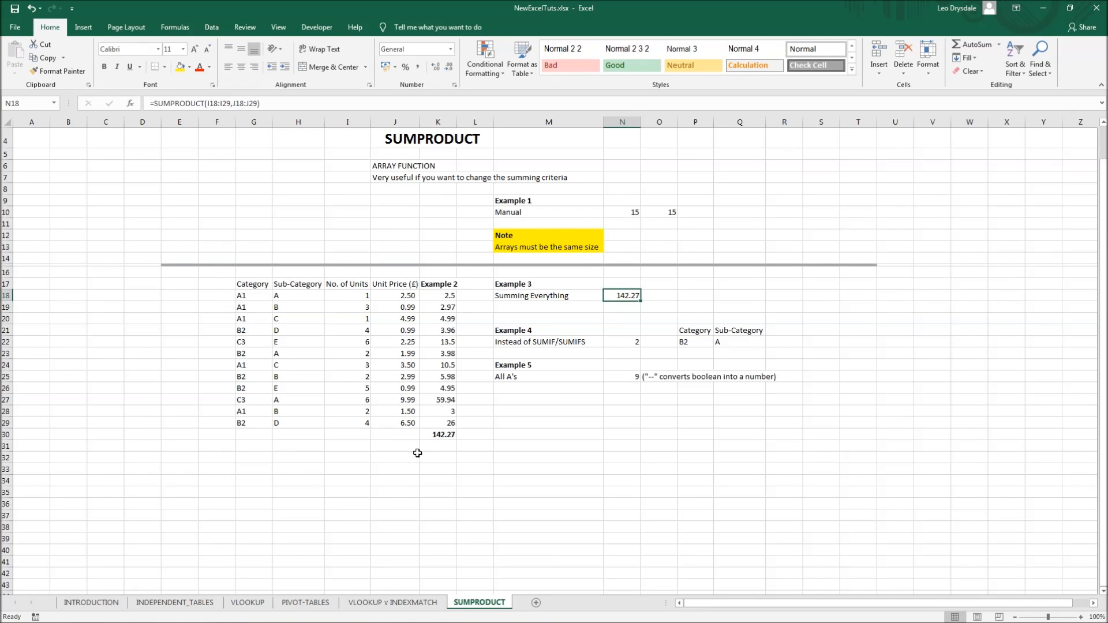
{"action": "left_click", "coordinate": [435, 435]}
{"action": "left_click", "coordinate": [631, 293]}
{"action": "key", "text": "F2"}
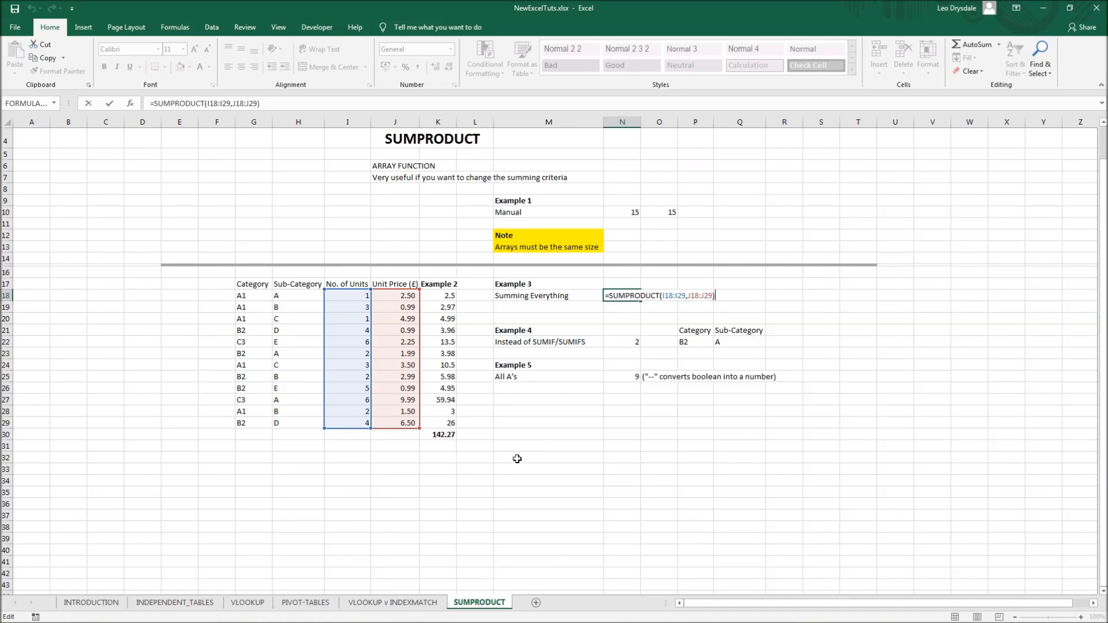
{"action": "key", "text": "Return"}
{"action": "left_click", "coordinate": [637, 293]}
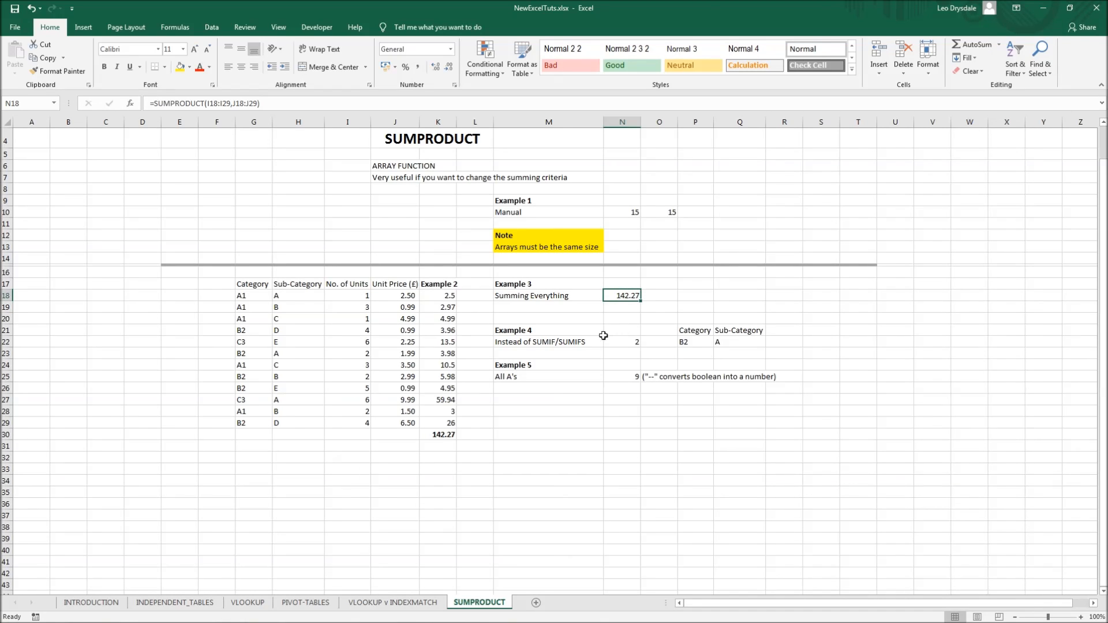
{"action": "left_click_drag", "start_coordinate": [340, 296], "coordinate": [398, 423]}
{"action": "left_click", "coordinate": [402, 449]}
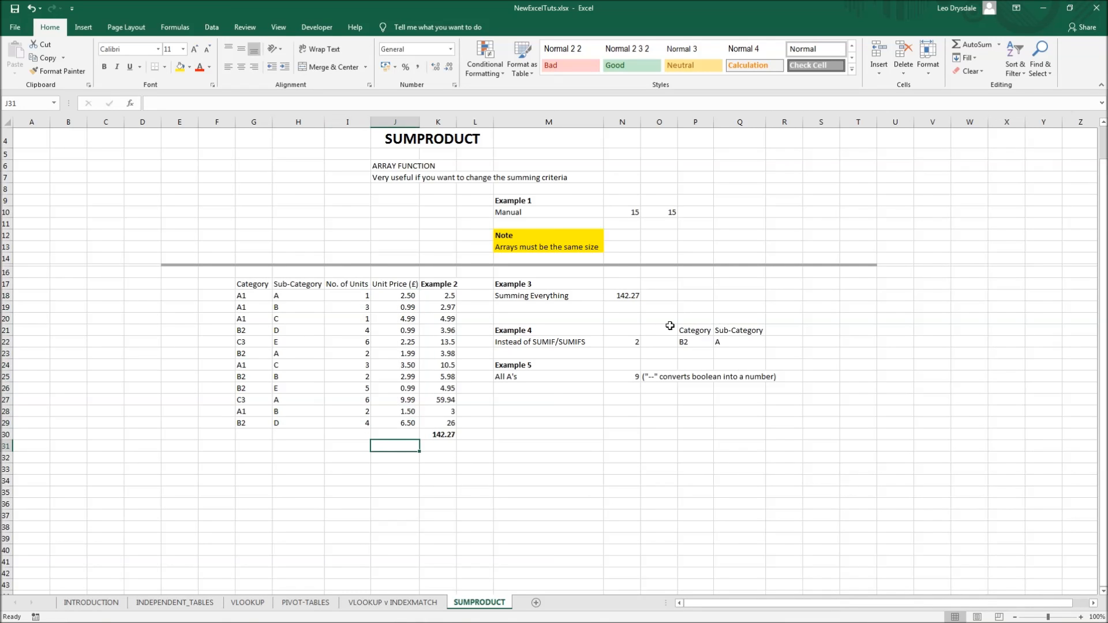
Bold the Example 4 Category and Sub-Category headers and their criteria in P21:Q22
{"action": "left_click", "coordinate": [611, 343]}
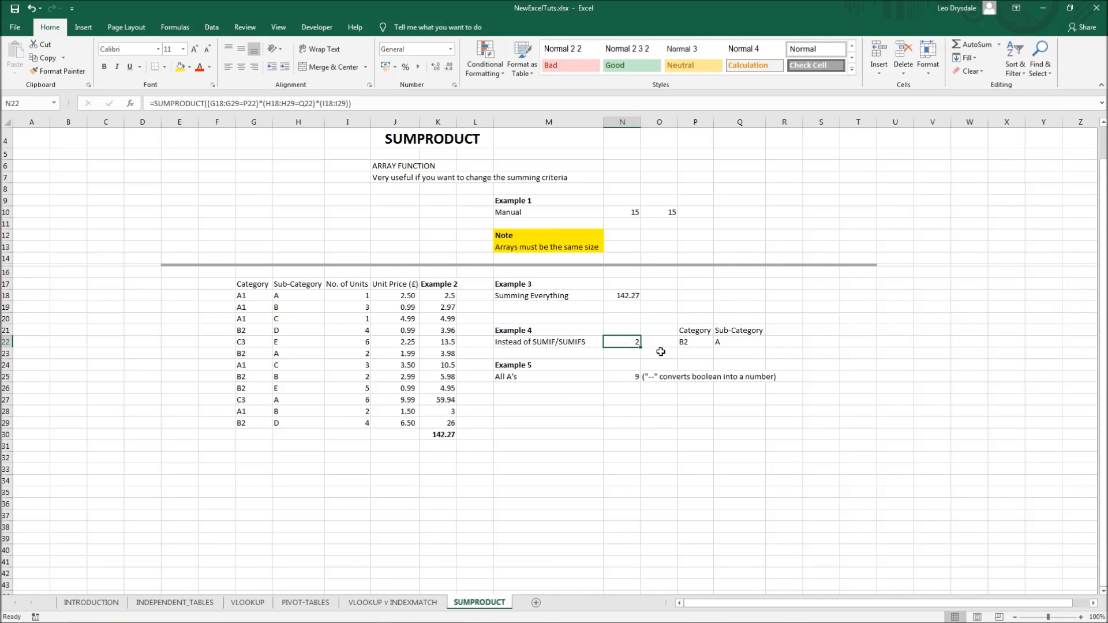
{"action": "left_click_drag", "start_coordinate": [684, 329], "coordinate": [756, 342]}
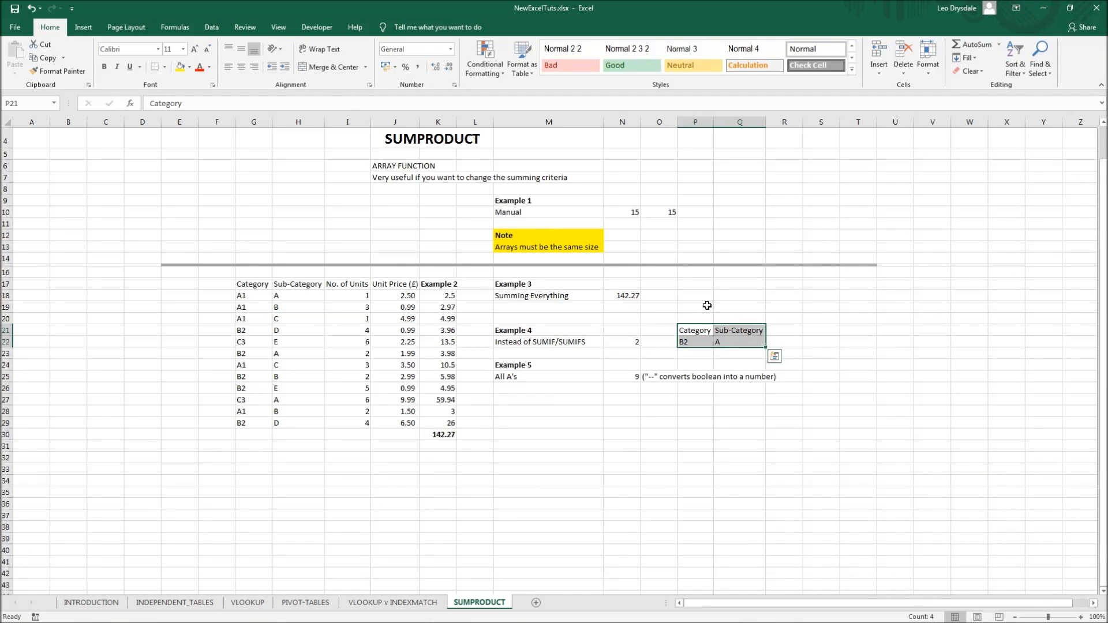
{"action": "key", "text": "ctrl+b"}
Examine the Example 4 criteria in P22 and Q22 against the sales table they apply to
{"action": "left_click", "coordinate": [692, 342]}
{"action": "left_click", "coordinate": [726, 341]}
{"action": "left_click", "coordinate": [697, 345]}
{"action": "left_click", "coordinate": [730, 342]}
{"action": "left_click", "coordinate": [691, 341]}
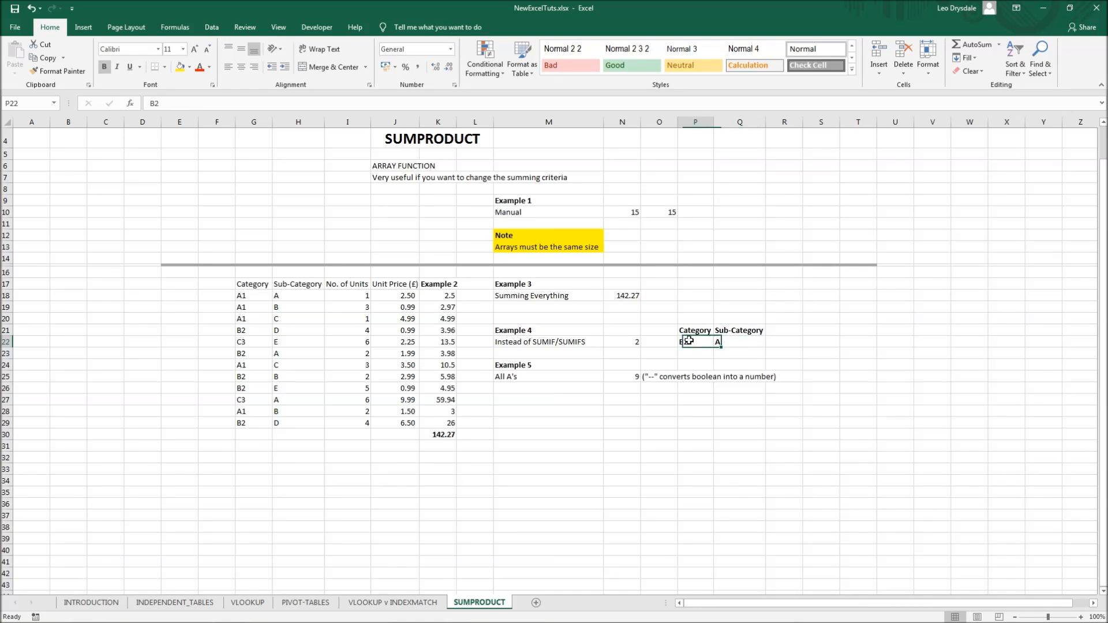
{"action": "left_click", "coordinate": [725, 342]}
{"action": "left_click", "coordinate": [689, 342]}
{"action": "left_click", "coordinate": [721, 341]}
{"action": "left_click", "coordinate": [682, 340]}
{"action": "left_click", "coordinate": [718, 341]}
{"action": "left_click", "coordinate": [256, 284]}
{"action": "left_click_drag", "start_coordinate": [256, 284], "coordinate": [448, 434]}
{"action": "left_click", "coordinate": [622, 422]}
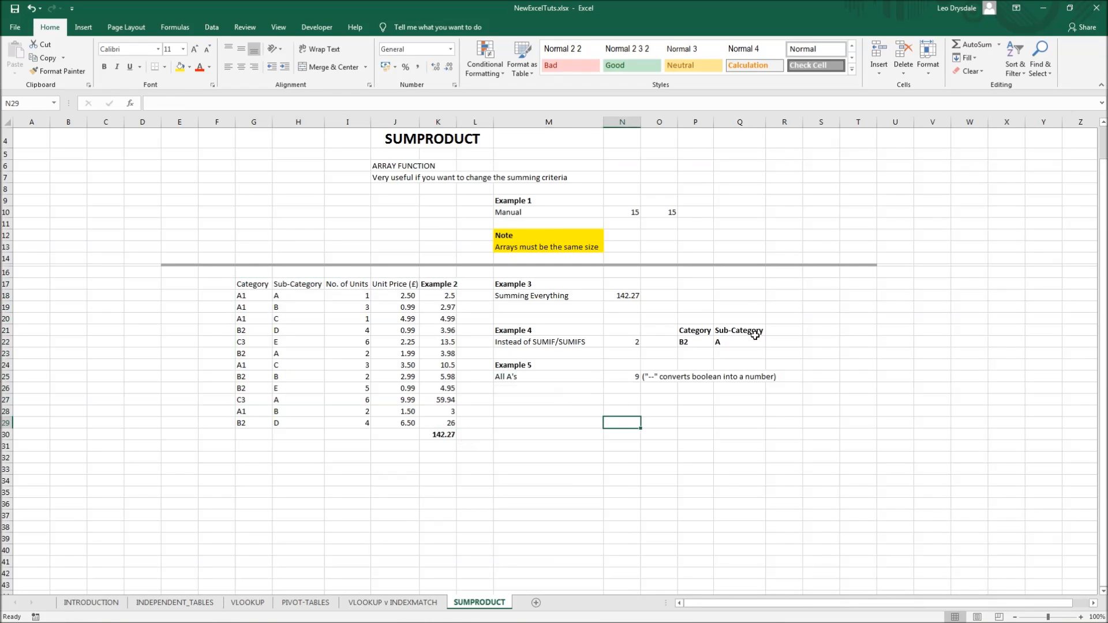
Begin a SUMPRODUCT formula in N23 with the category condition (G18:G29=P22
{"action": "left_click", "coordinate": [627, 351]}
{"action": "type", "text": "=sum"}
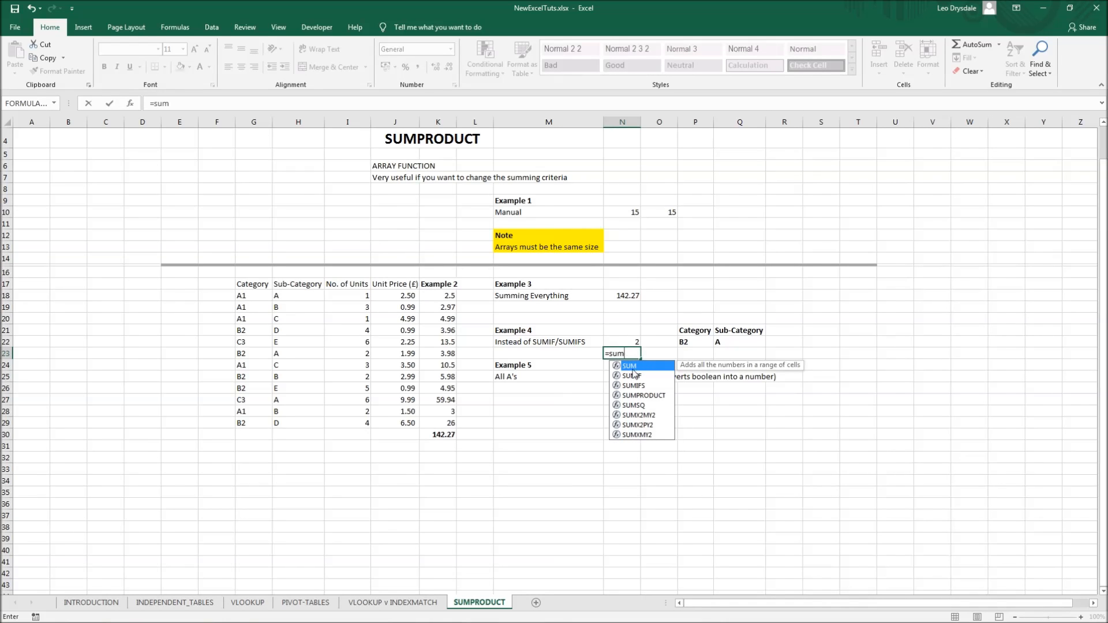
{"action": "double_click", "coordinate": [632, 395]}
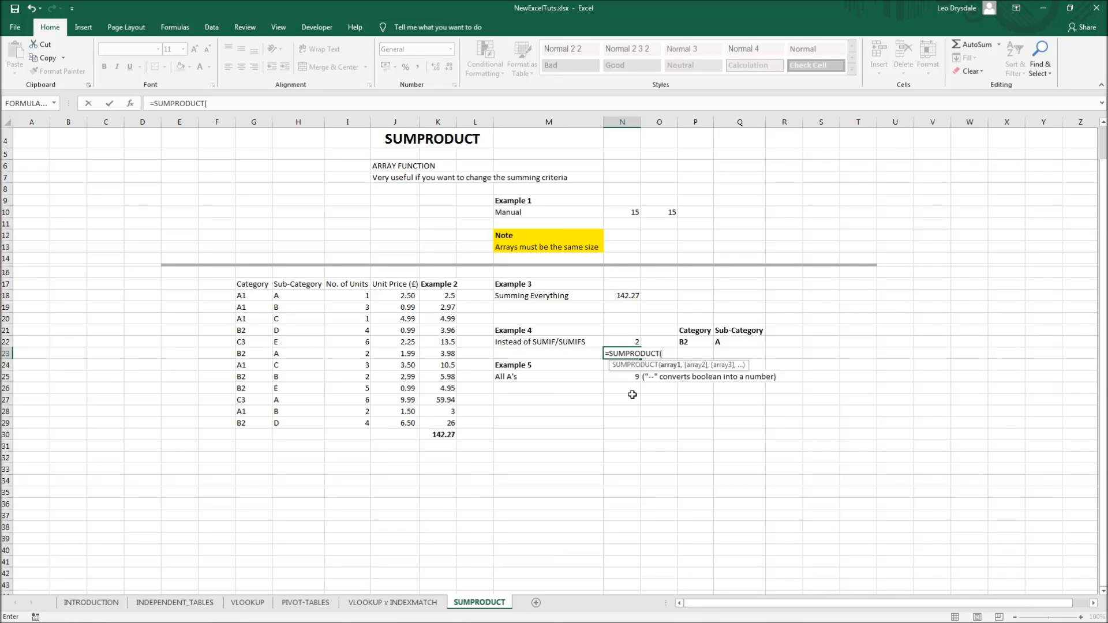
{"action": "type", "text": "("}
{"action": "left_click_drag", "start_coordinate": [244, 296], "coordinate": [254, 424]}
{"action": "type", "text": "="}
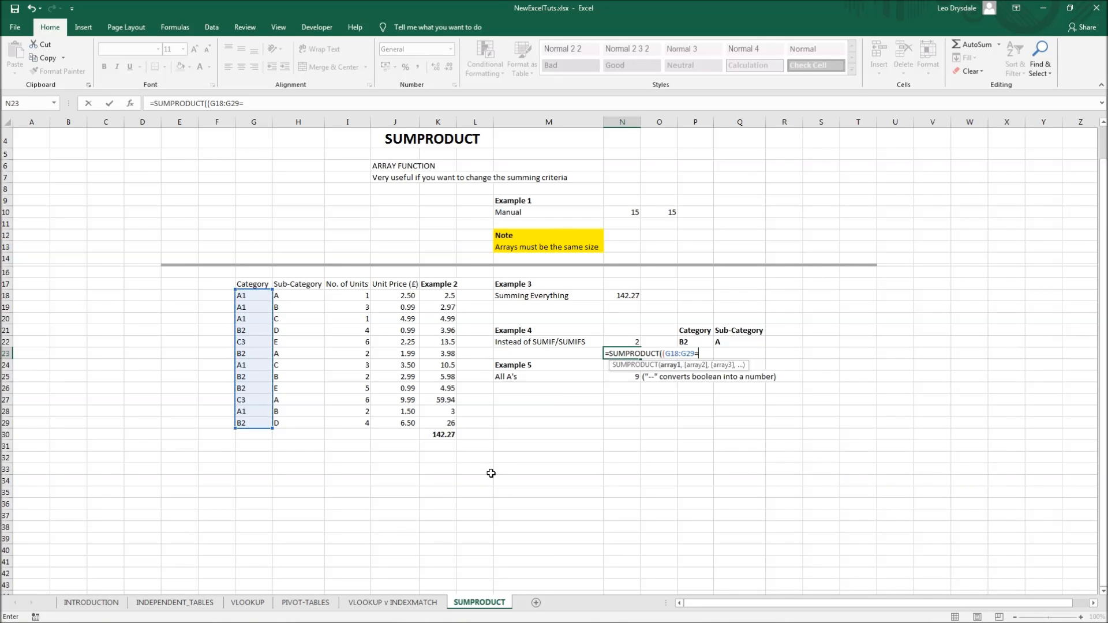
{"action": "left_click", "coordinate": [688, 341]}
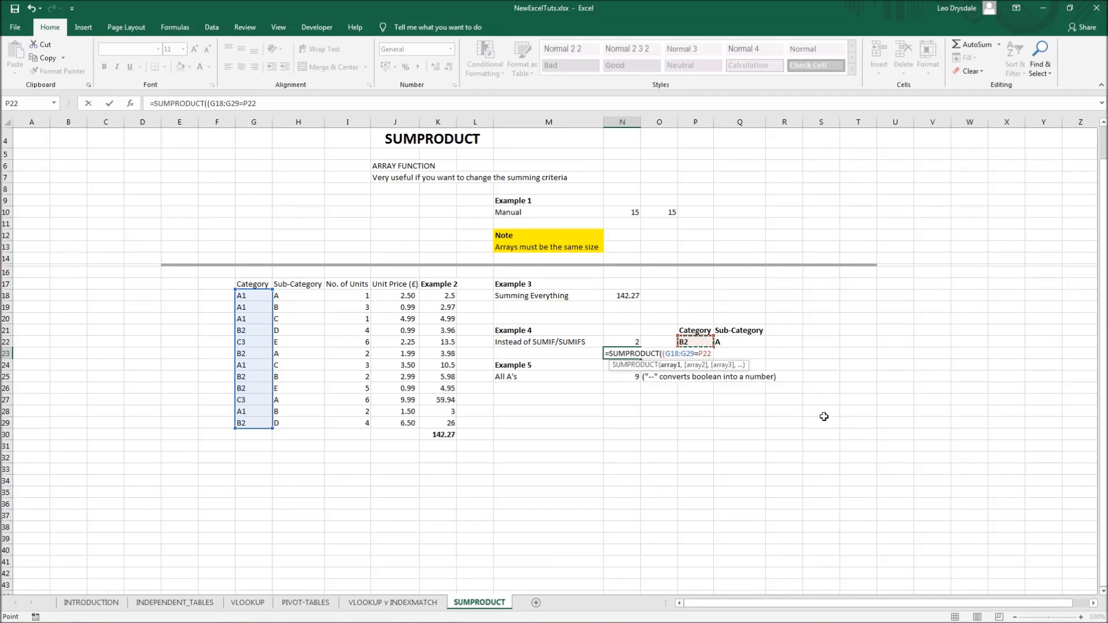
Complete the N23 formula by multiplying by the sub-category condition (H18:H29=Q22) and the units range (I18:I29)
{"action": "type", "text": ")*("}
{"action": "left_click_drag", "start_coordinate": [297, 297], "coordinate": [287, 426]}
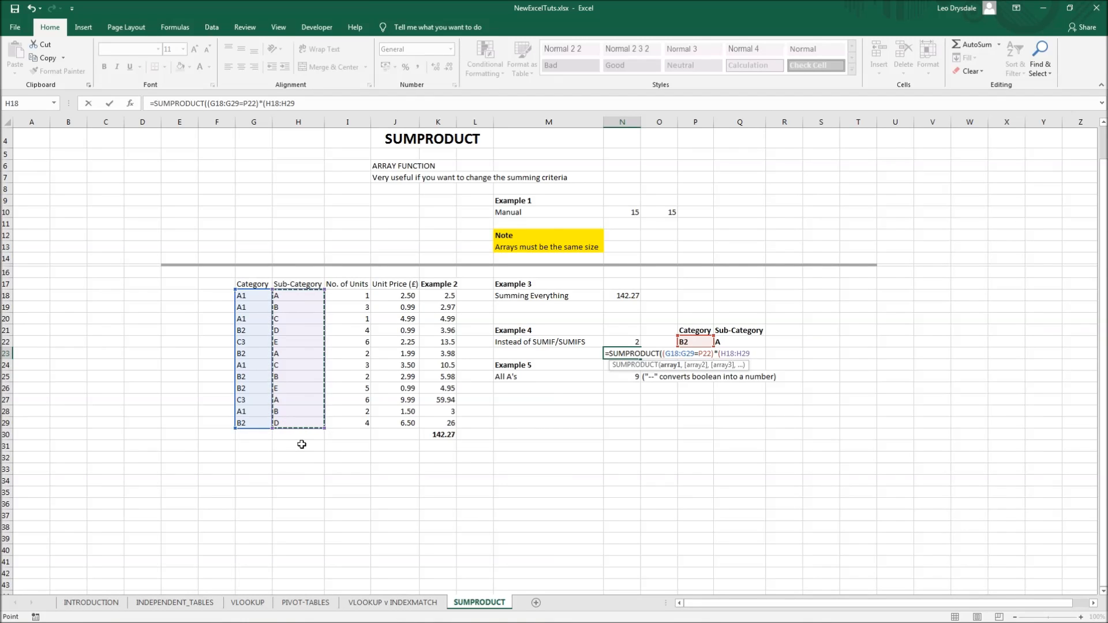
{"action": "type", "text": "="}
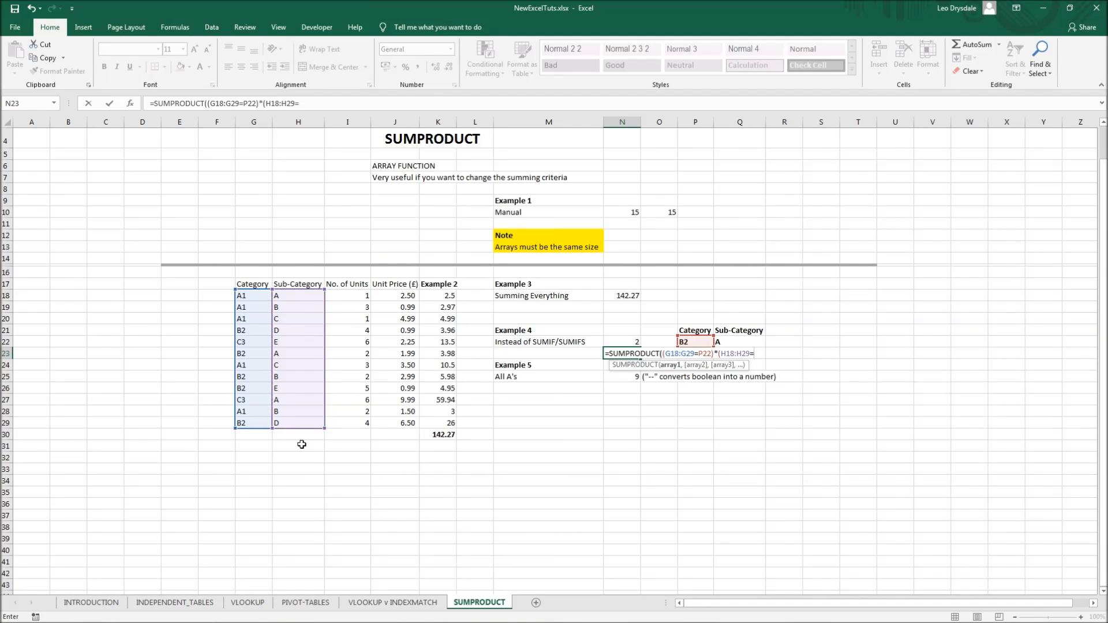
{"action": "left_click", "coordinate": [721, 342]}
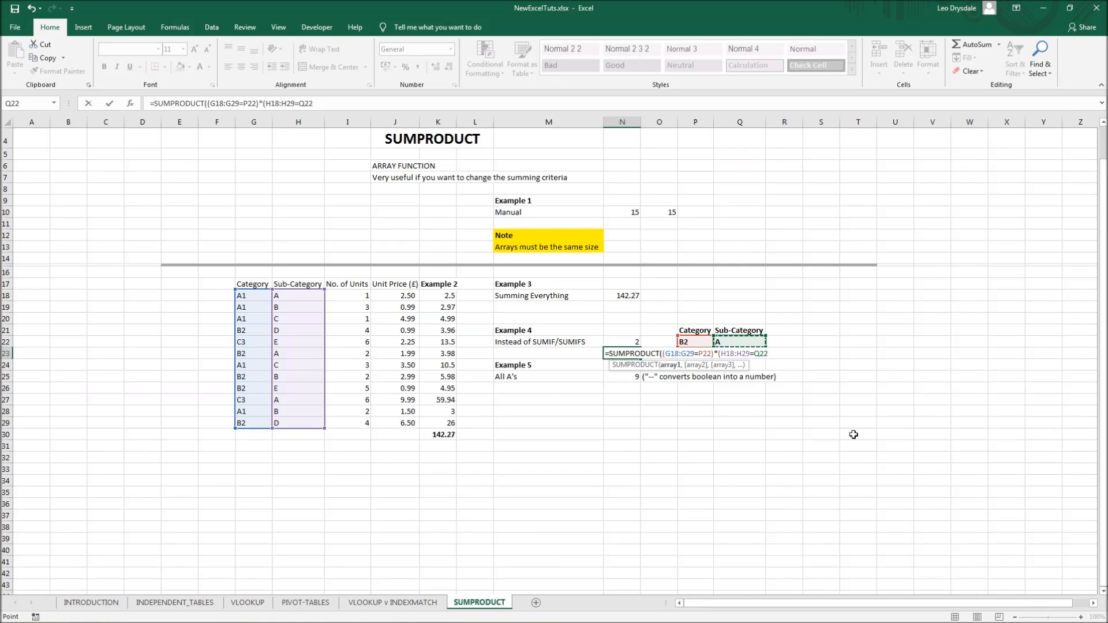
{"action": "type", "text": ")*("}
{"action": "left_click_drag", "start_coordinate": [363, 295], "coordinate": [363, 424]}
{"action": "type", "text": ")*(I18:I29)"}
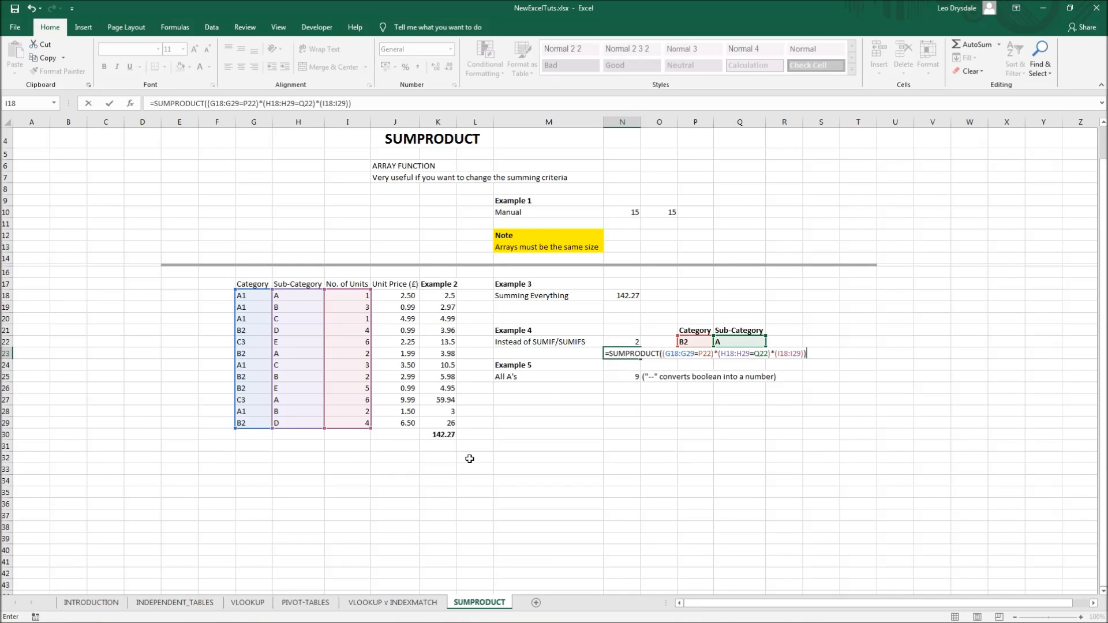
{"action": "key", "text": "Return"}
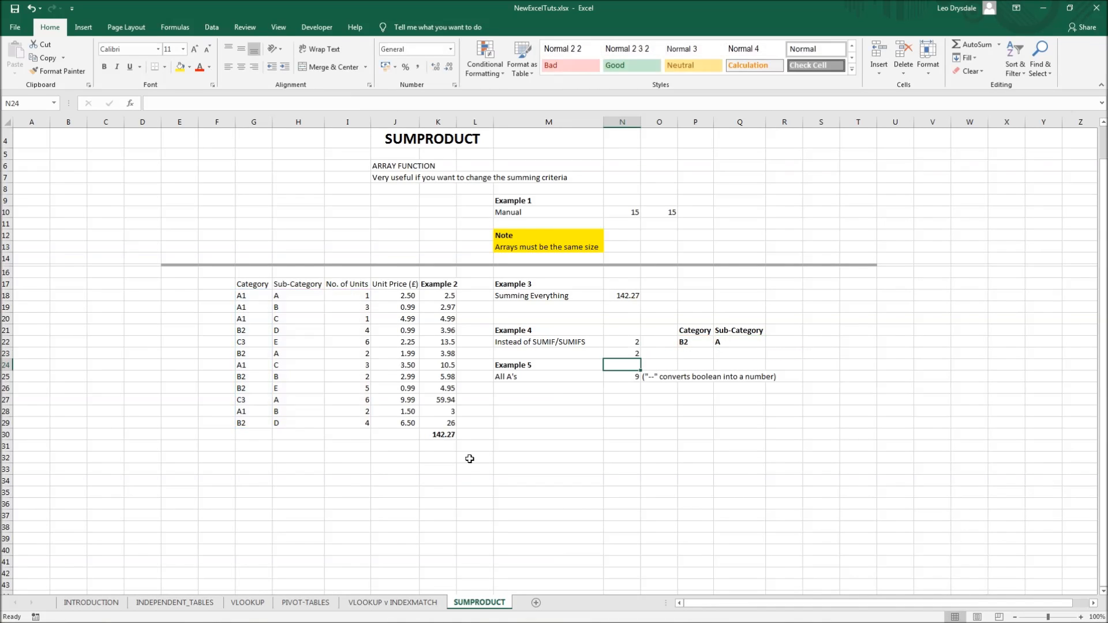
Inspect the N23 SUMPRODUCT formula and the table and criteria cells it references
{"action": "key", "text": "Up"}
{"action": "key", "text": "F2"}
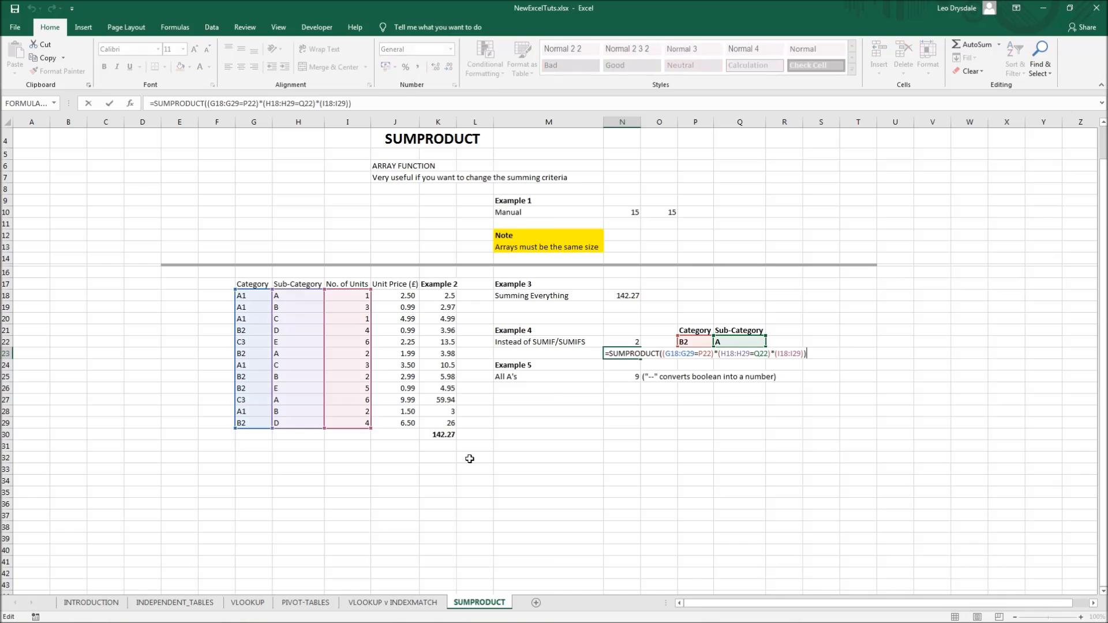
{"action": "key", "text": "Escape"}
{"action": "key", "text": "F2"}
{"action": "key", "text": "ctrl+Return"}
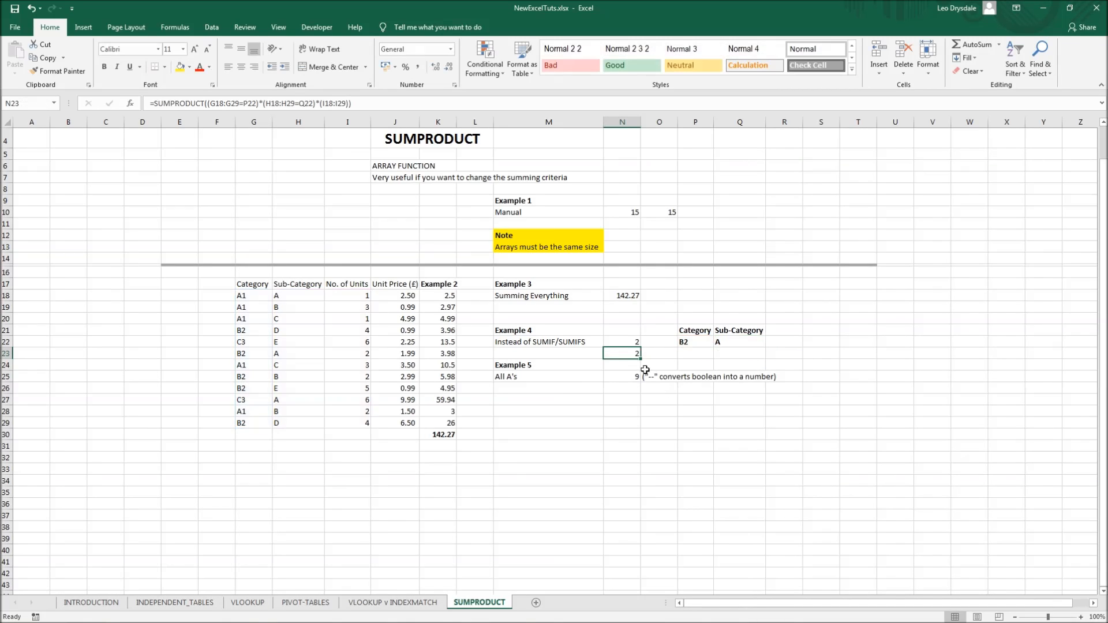
Test the Example 4 formulas with C3 and A1 as the category criterion in P22
{"action": "key", "text": "Up"}
{"action": "key", "text": "Right"}
{"action": "key", "text": "Right"}
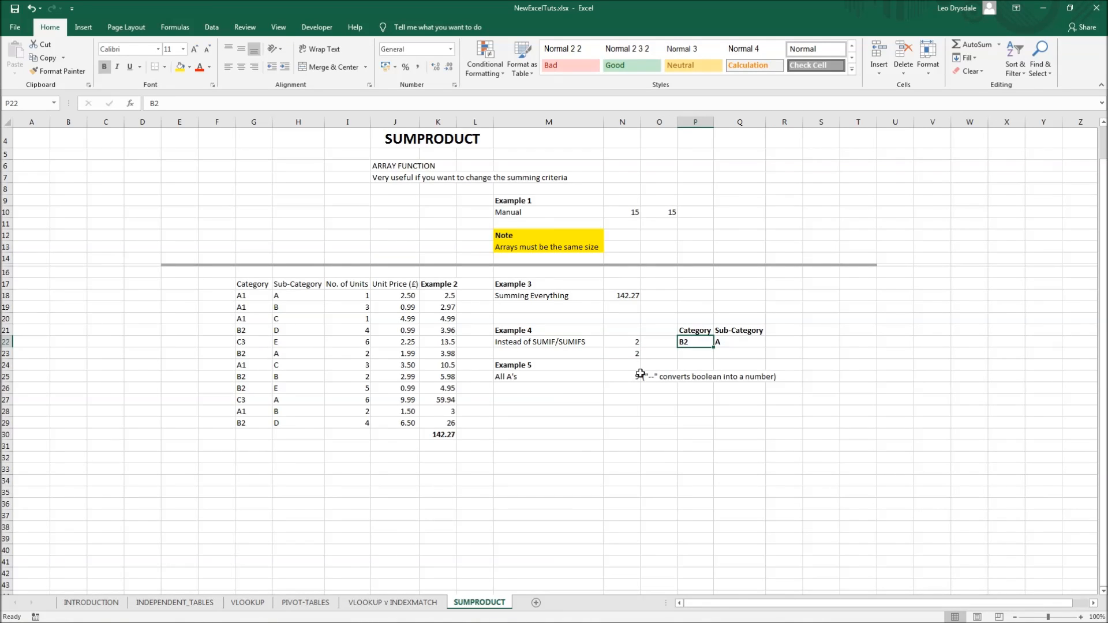
{"action": "type", "text": "C3"}
{"action": "key", "text": "Return"}
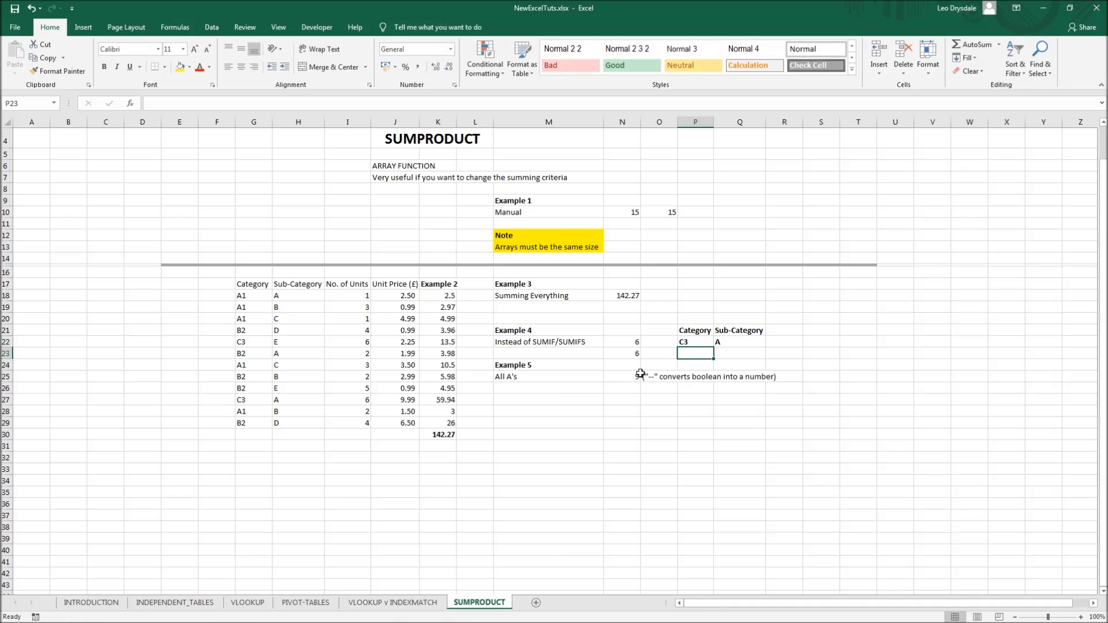
{"action": "key", "text": "Up"}
{"action": "type", "text": "A1"}
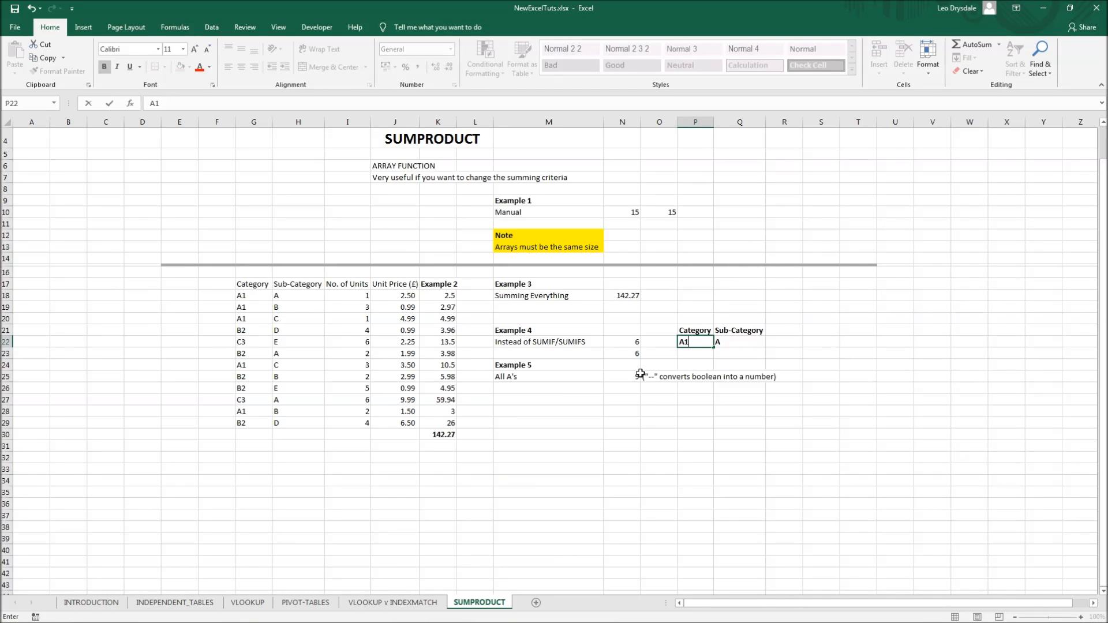
{"action": "key", "text": "Return"}
Set the Example 4 sub-category criterion in Q22 to B and the category criterion in P22 to B2
{"action": "key", "text": "Up"}
{"action": "key", "text": "Right"}
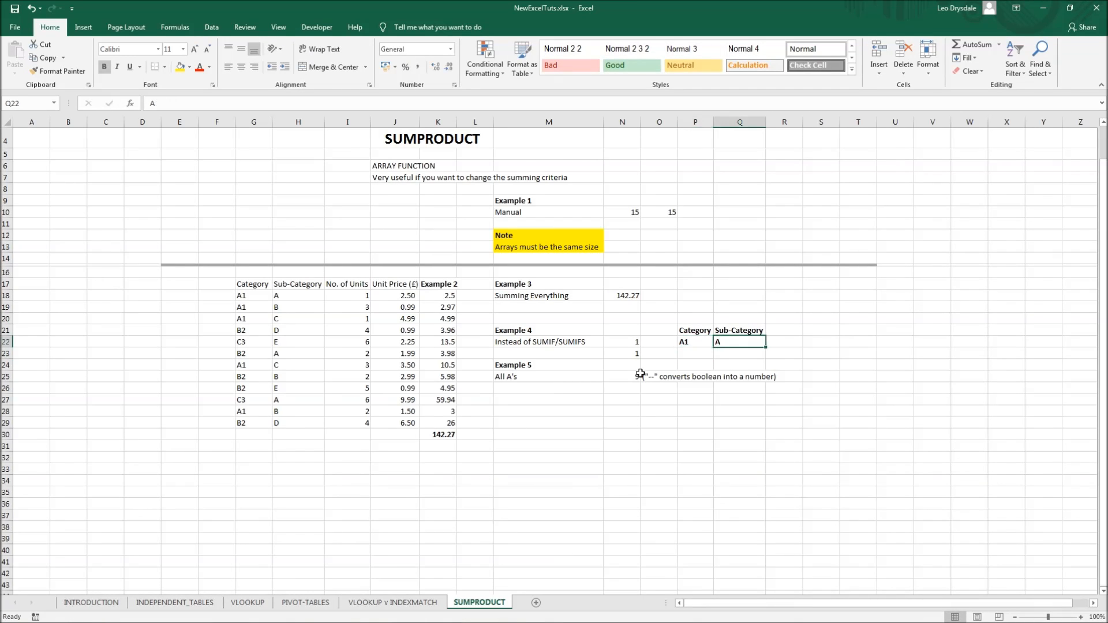
{"action": "type", "text": "B"}
{"action": "key", "text": "Left"}
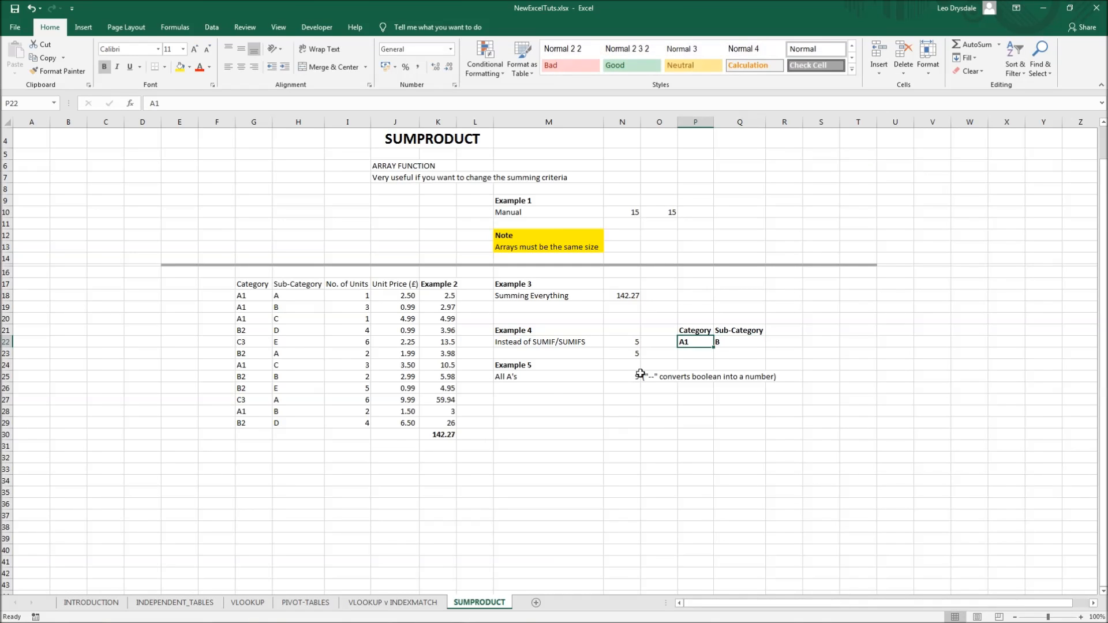
{"action": "type", "text": "B2"}
{"action": "key", "text": "Return"}
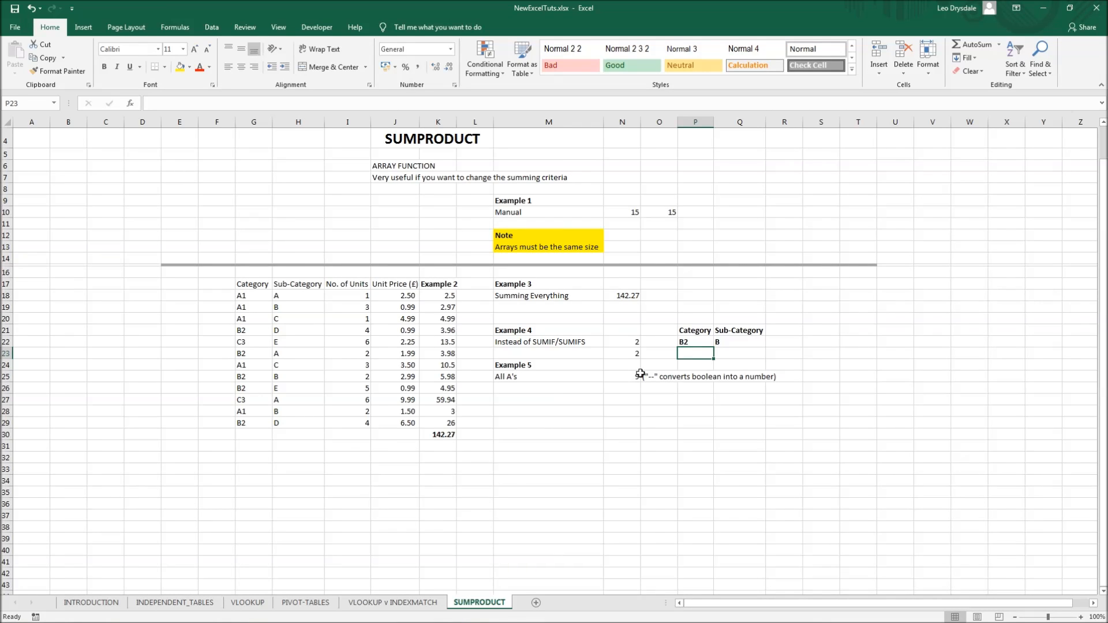
Inspect the Example 5 SUMPRODUCT formula for all A's in N25
{"action": "left_click", "coordinate": [573, 429]}
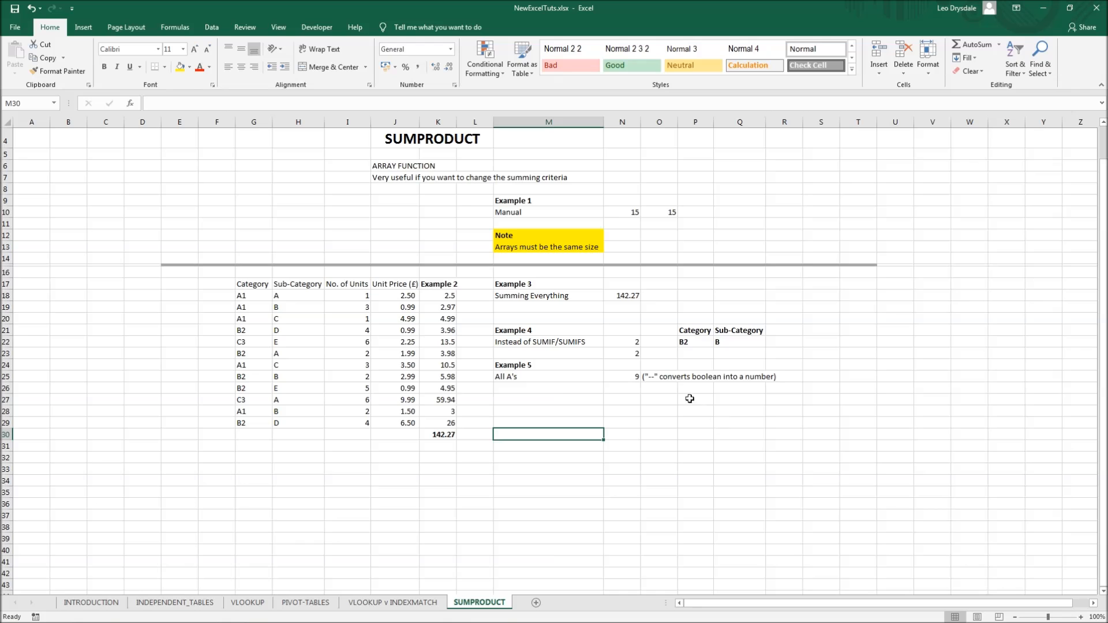
{"action": "left_click", "coordinate": [623, 379]}
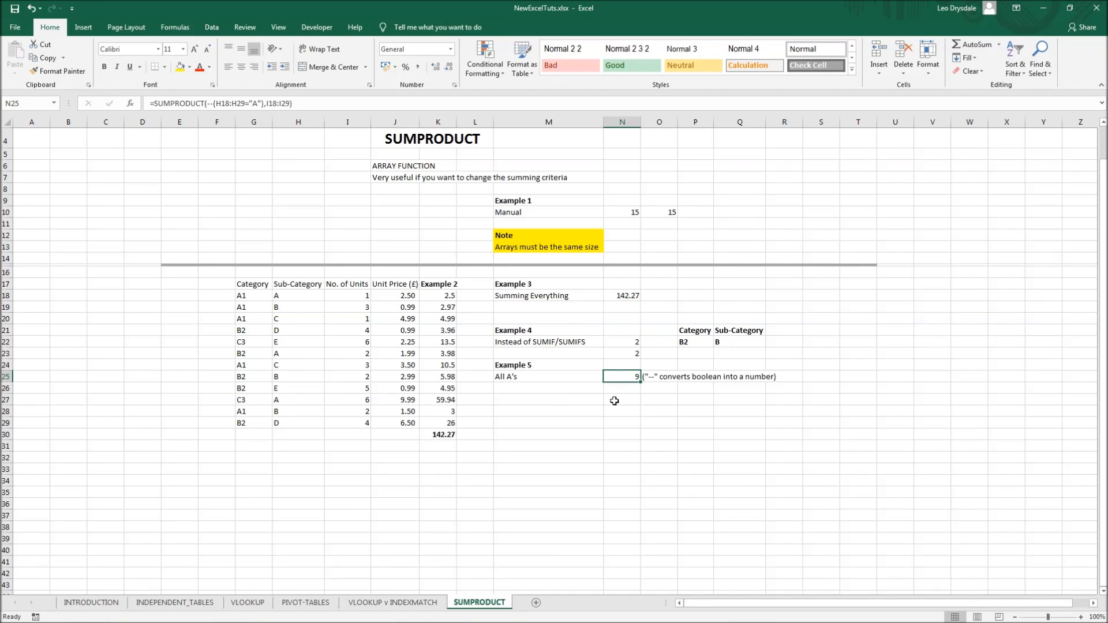
Review the note in O25 on boolean conversion and the double-minus part of the N25 formula with its referenced ranges
{"action": "left_click", "coordinate": [655, 379]}
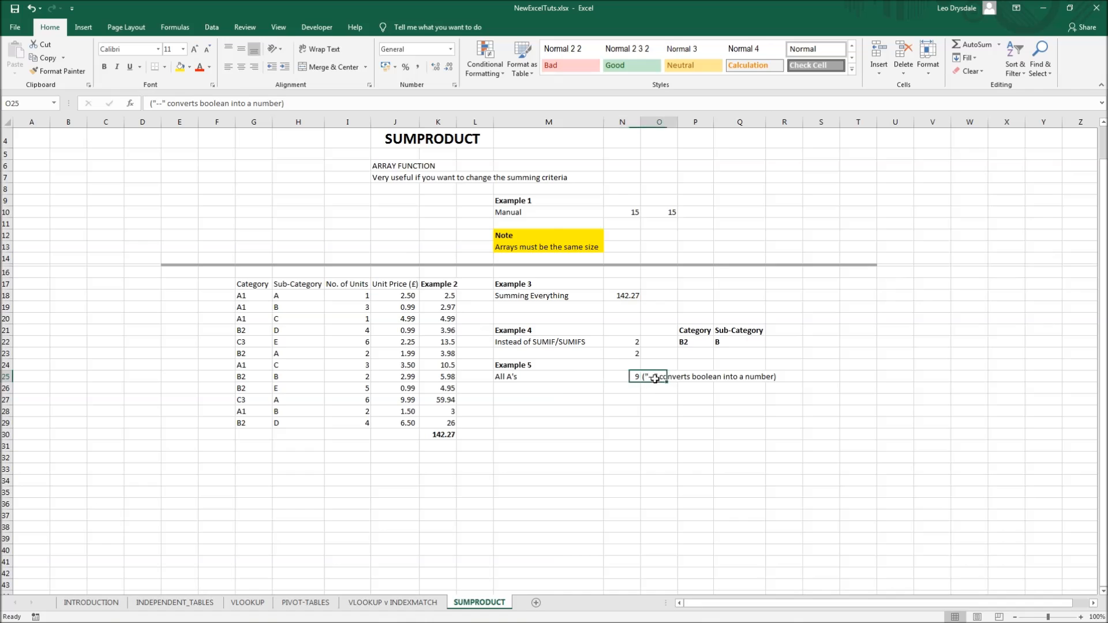
{"action": "left_click", "coordinate": [621, 375]}
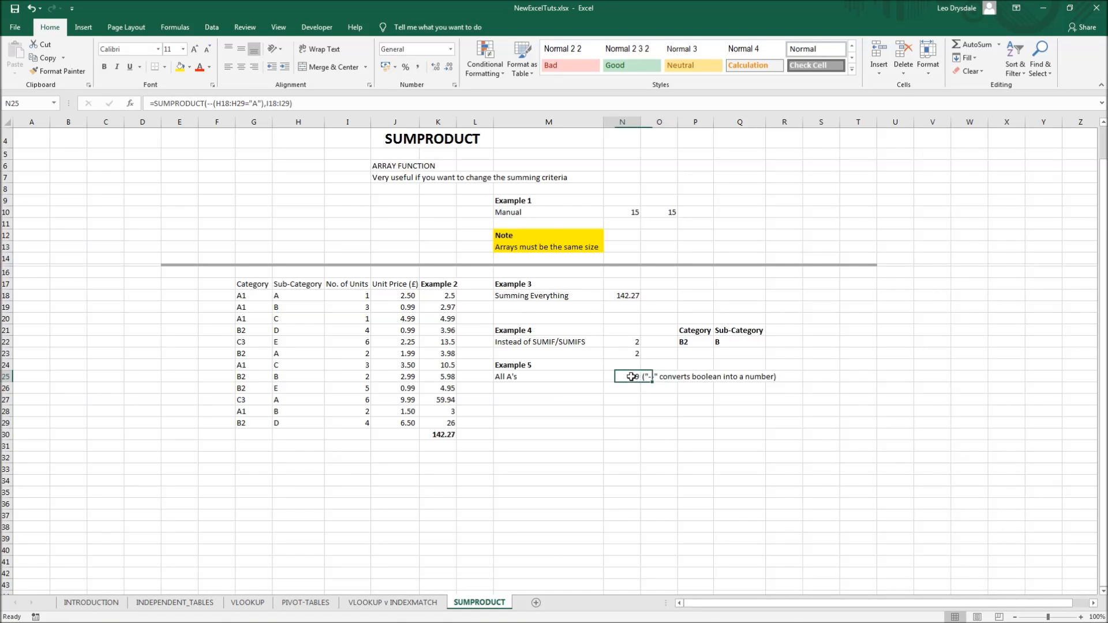
{"action": "left_click", "coordinate": [212, 103]}
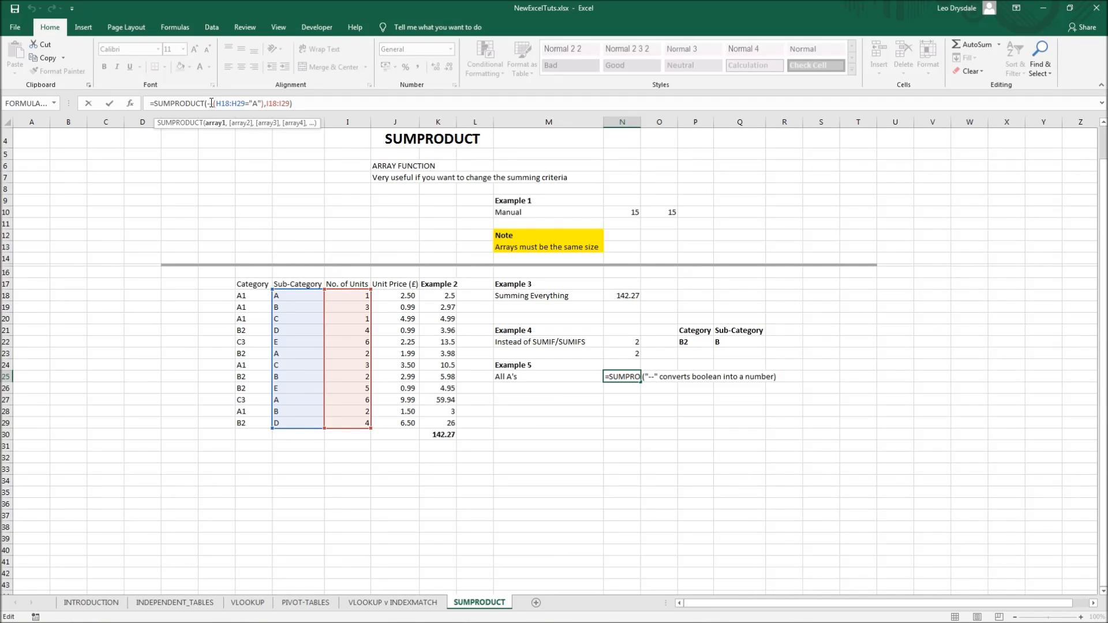
{"action": "key", "text": "Return"}
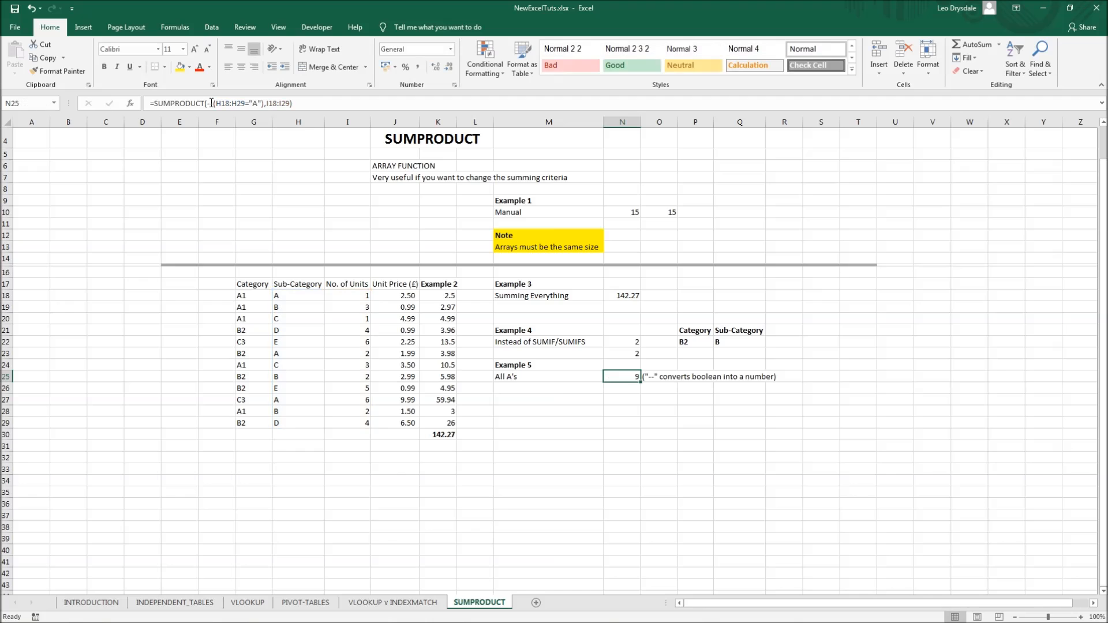
Enter the formula =SUMPRODUCT(--(H18:H29="A"),J18:J29) in N26, below the existing Example 5 formula
{"action": "type", "text": "=sumpr"}
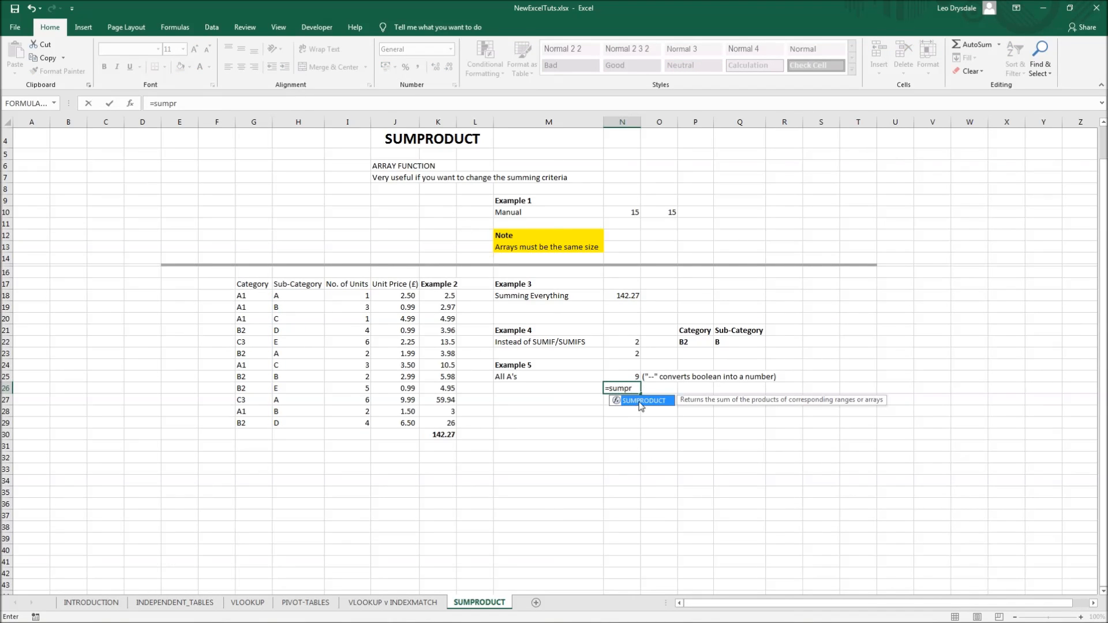
{"action": "double_click", "coordinate": [643, 401]}
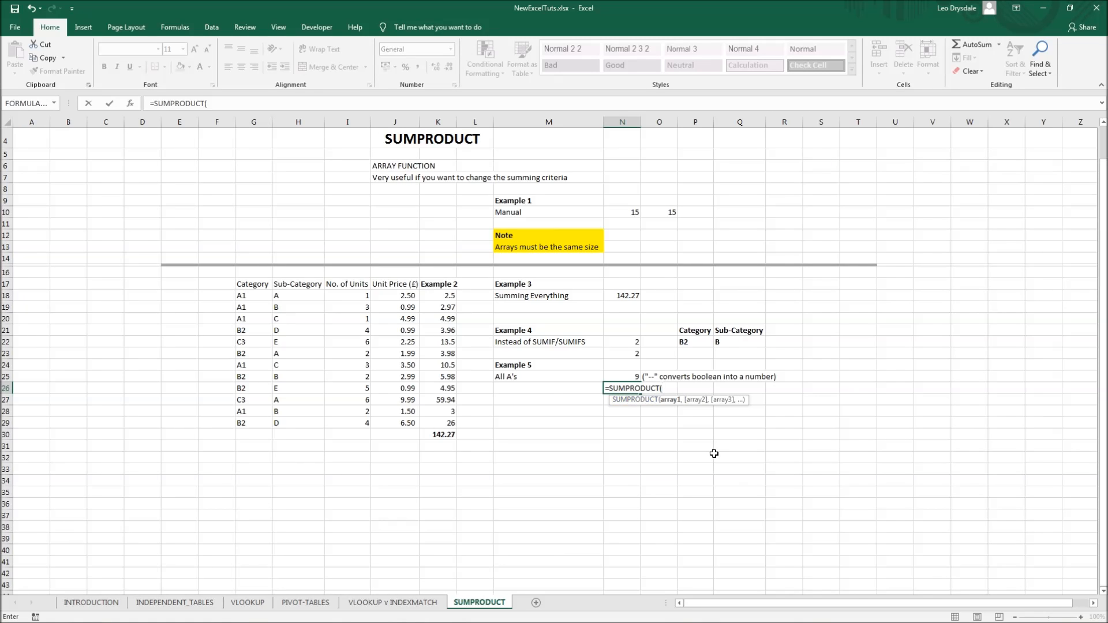
{"action": "type", "text": "--"}
{"action": "type", "text": "("}
{"action": "left_click_drag", "start_coordinate": [291, 296], "coordinate": [282, 425]}
{"action": "type", "text": "=\""}
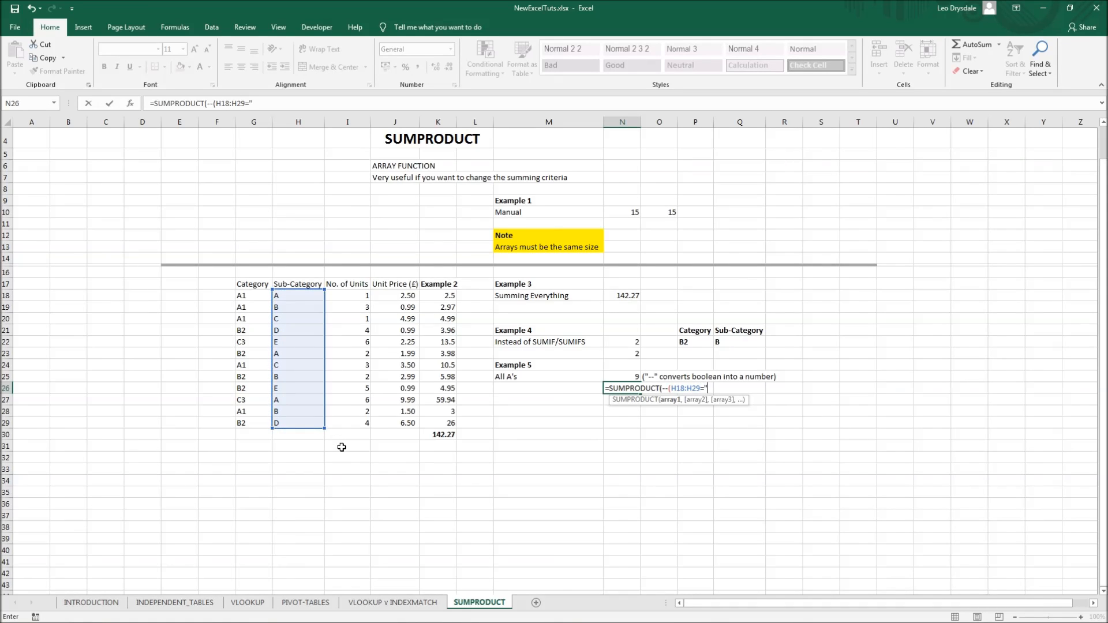
{"action": "type", "text": "A\""}
{"action": "type", "text": ","}
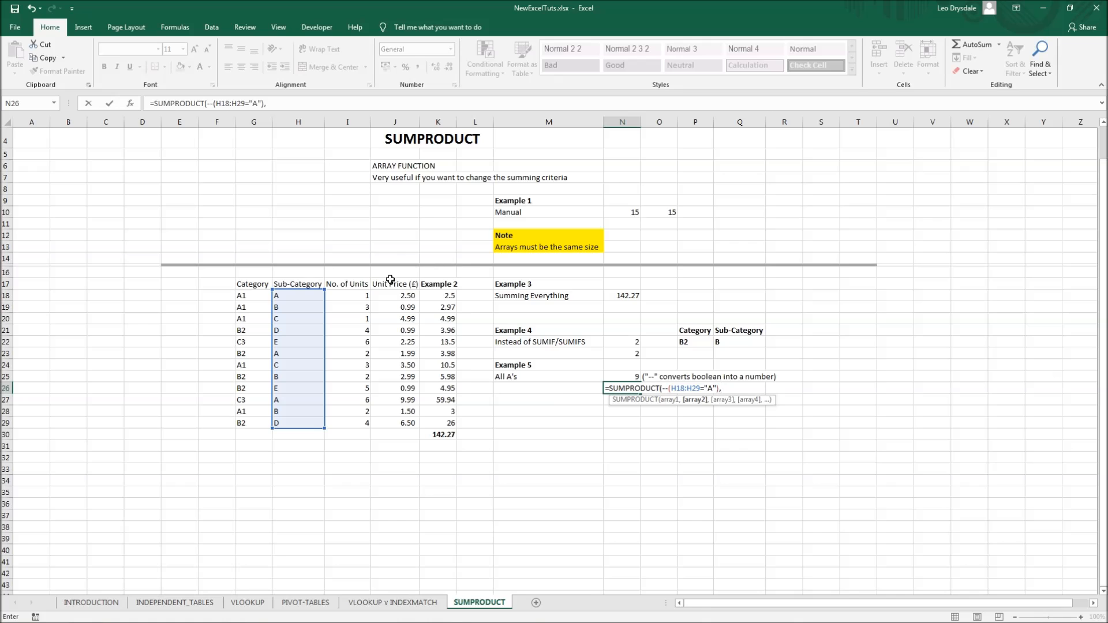
{"action": "left_click_drag", "start_coordinate": [376, 299], "coordinate": [404, 425]}
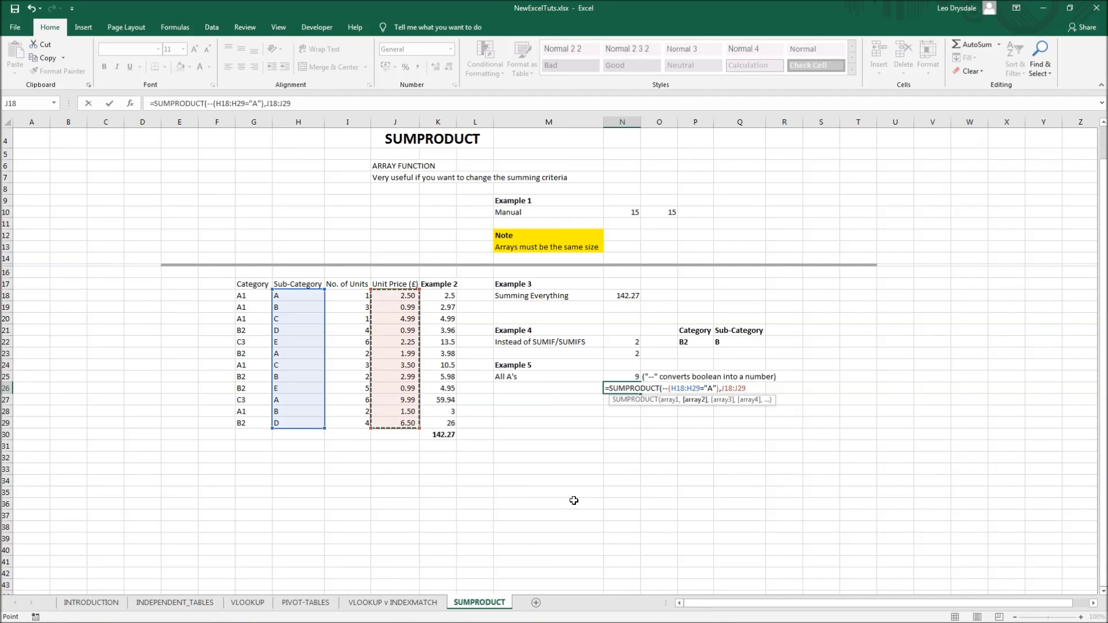
{"action": "type", "text": ")"}
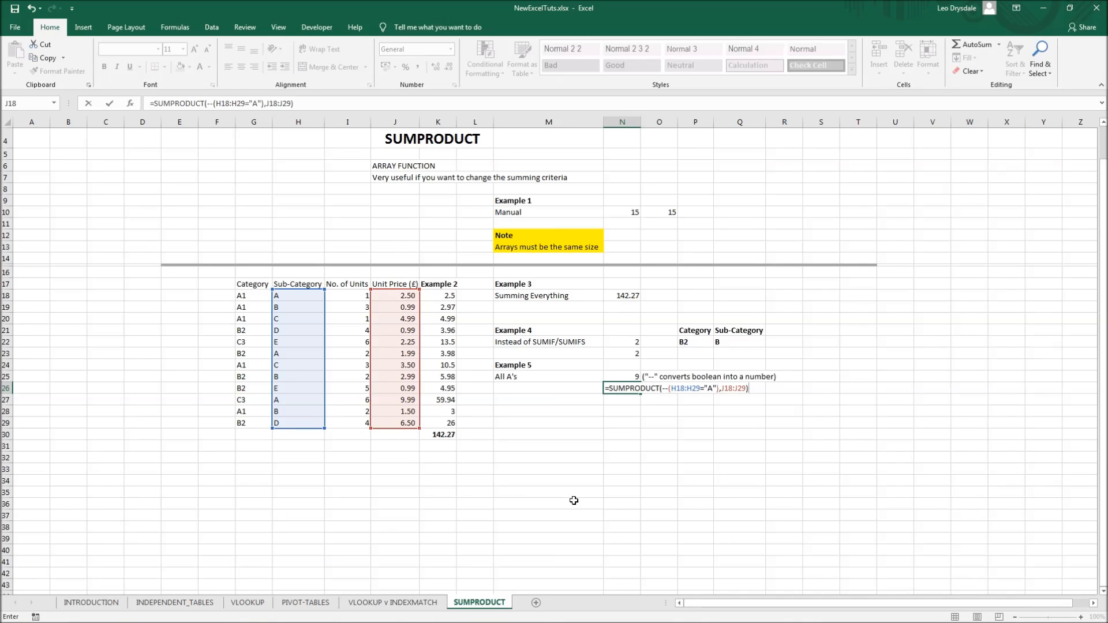
{"action": "key", "text": "Return"}
{"action": "key", "text": "Up"}
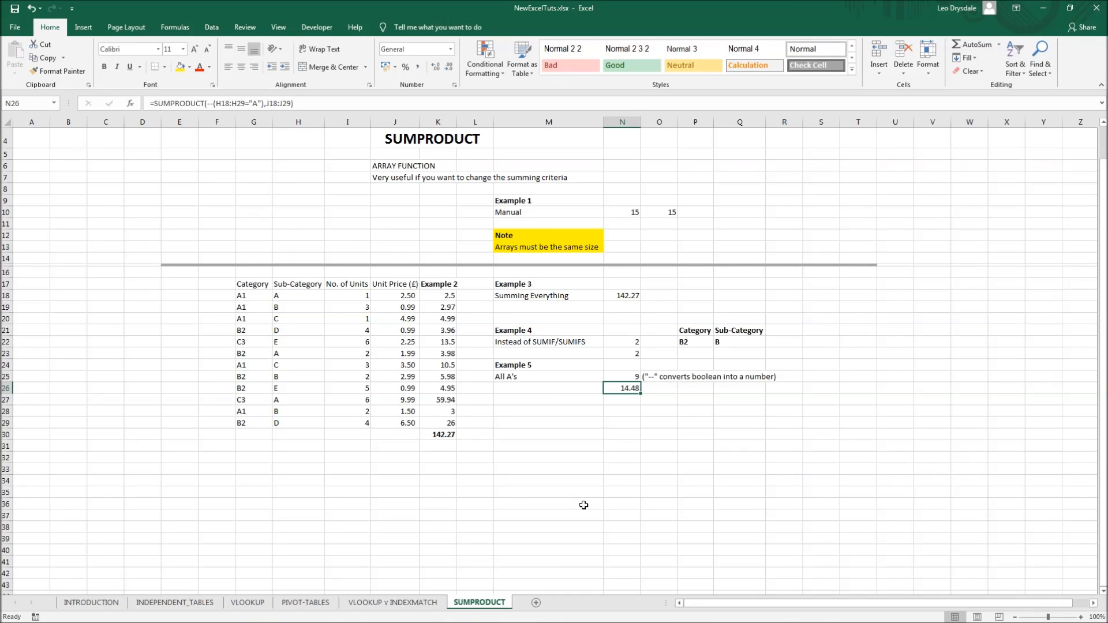
Change the second array of the N26 SUMPRODUCT formula to the No. of Units range I18:I29
{"action": "key", "text": "F2"}
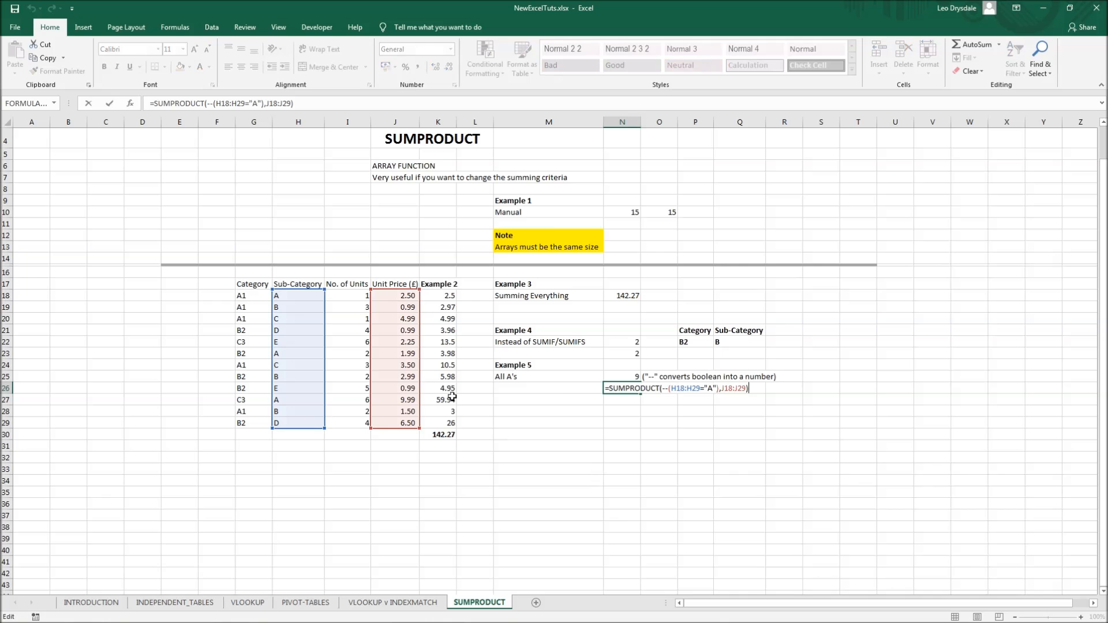
{"action": "left_click_drag", "start_coordinate": [371, 365], "coordinate": [358, 360]}
{"action": "key", "text": "Return"}
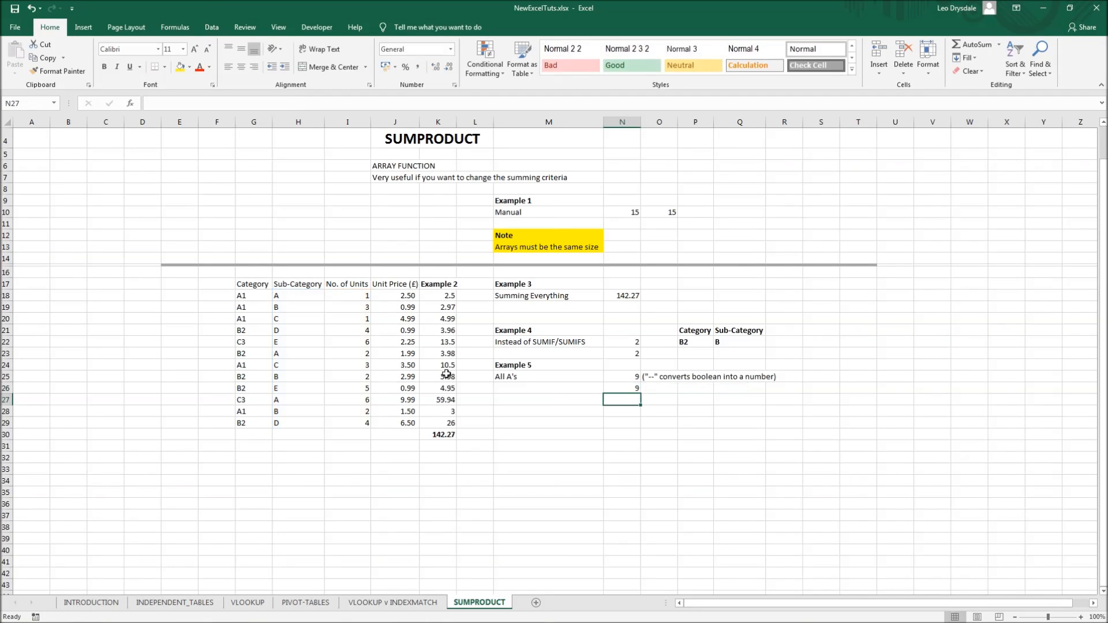
{"action": "key", "text": "Up"}
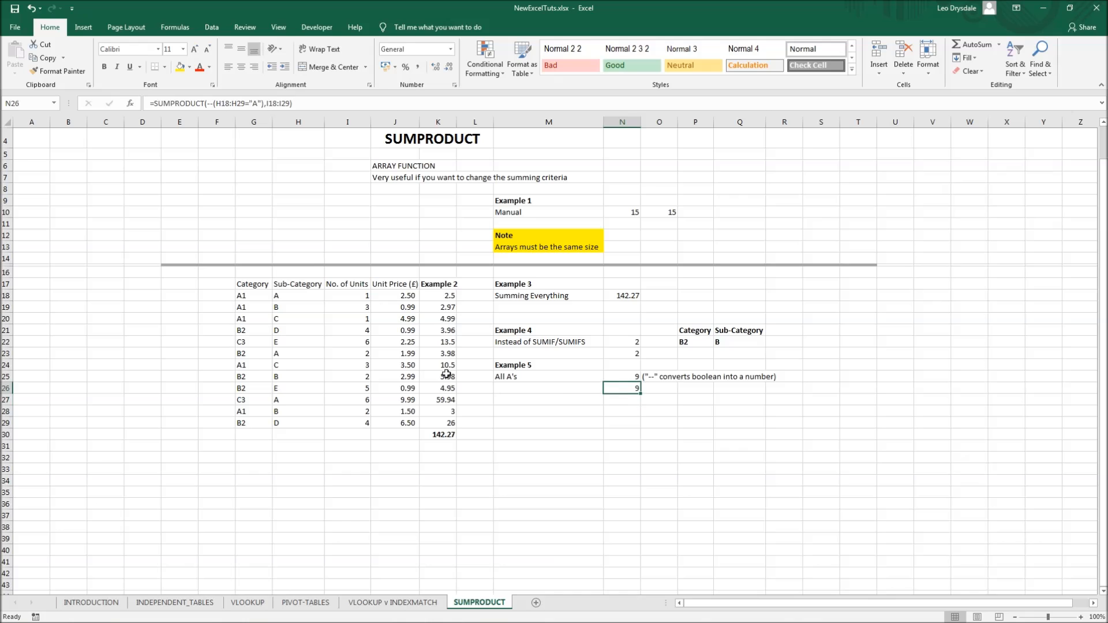
{"action": "key", "text": "Up"}
{"action": "key", "text": "Up"}
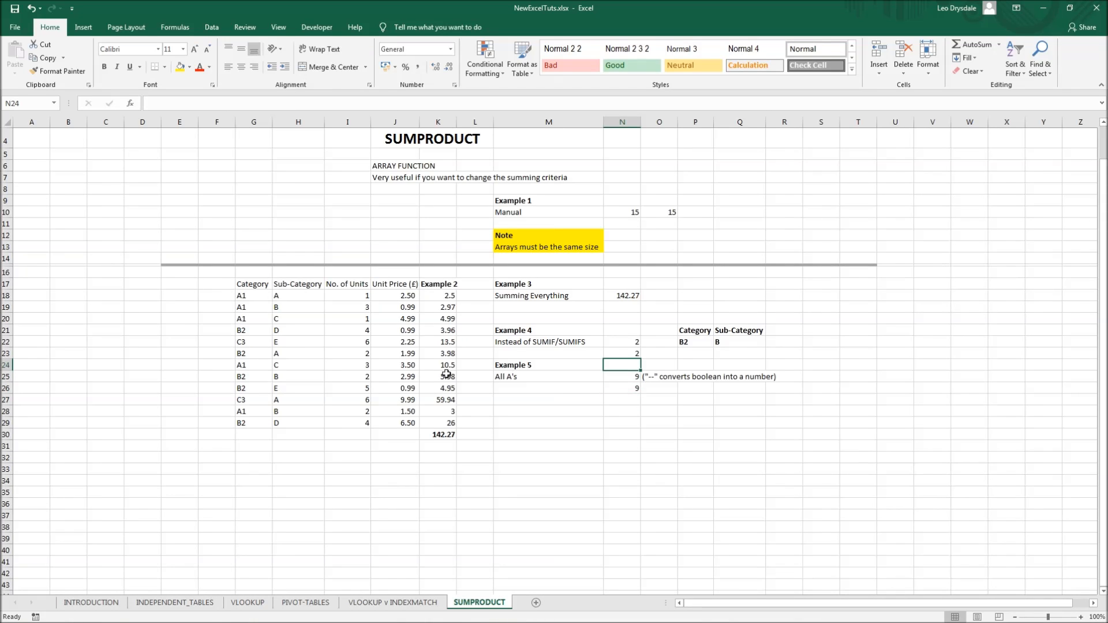